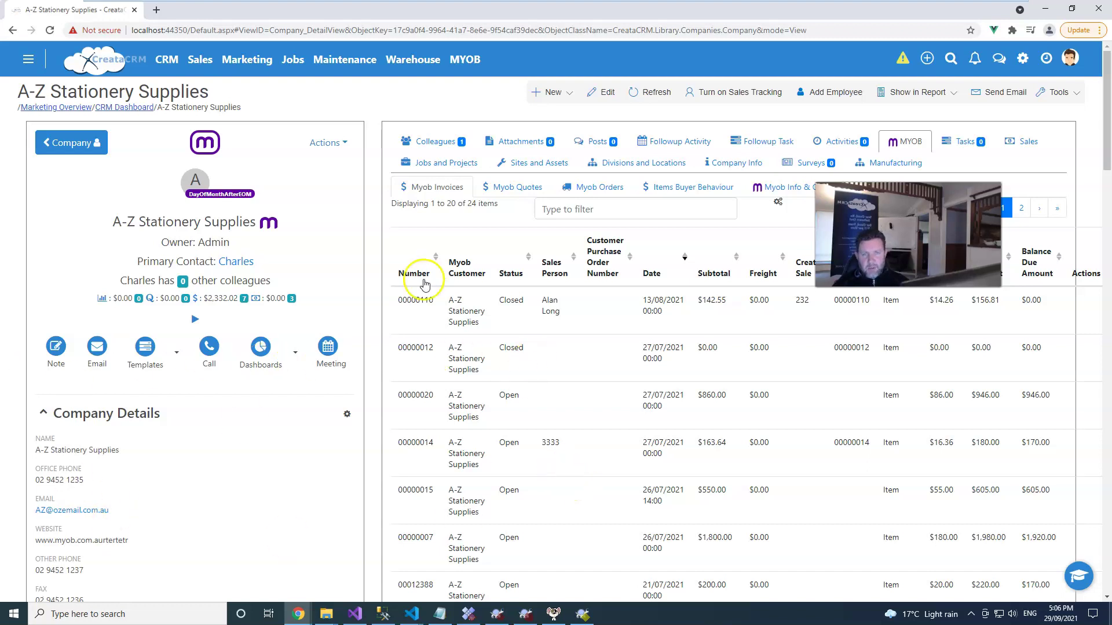
Step: Create a new CRM tag and name it Coolers
{"action": "left_click", "coordinate": [167, 61]}
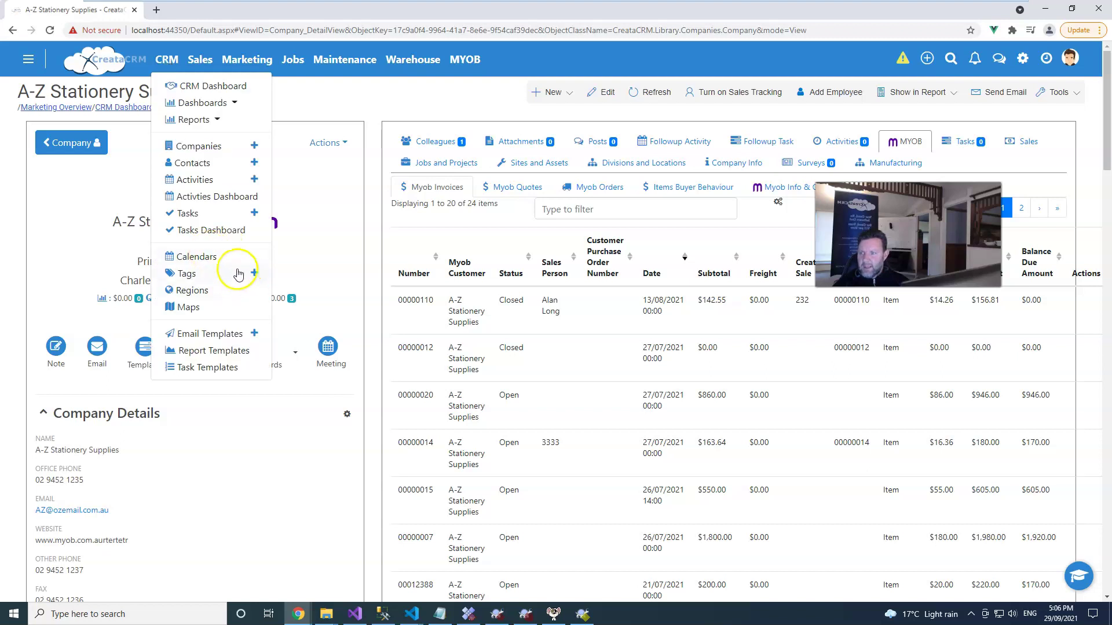
{"action": "left_click", "coordinate": [253, 274]}
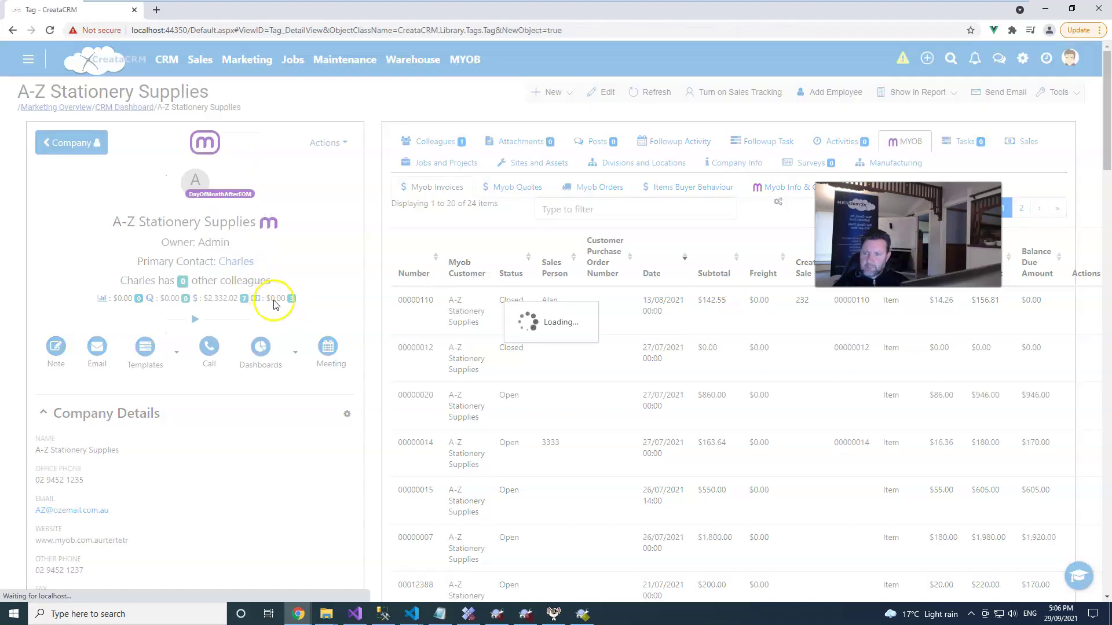
{"action": "left_click", "coordinate": [142, 440]}
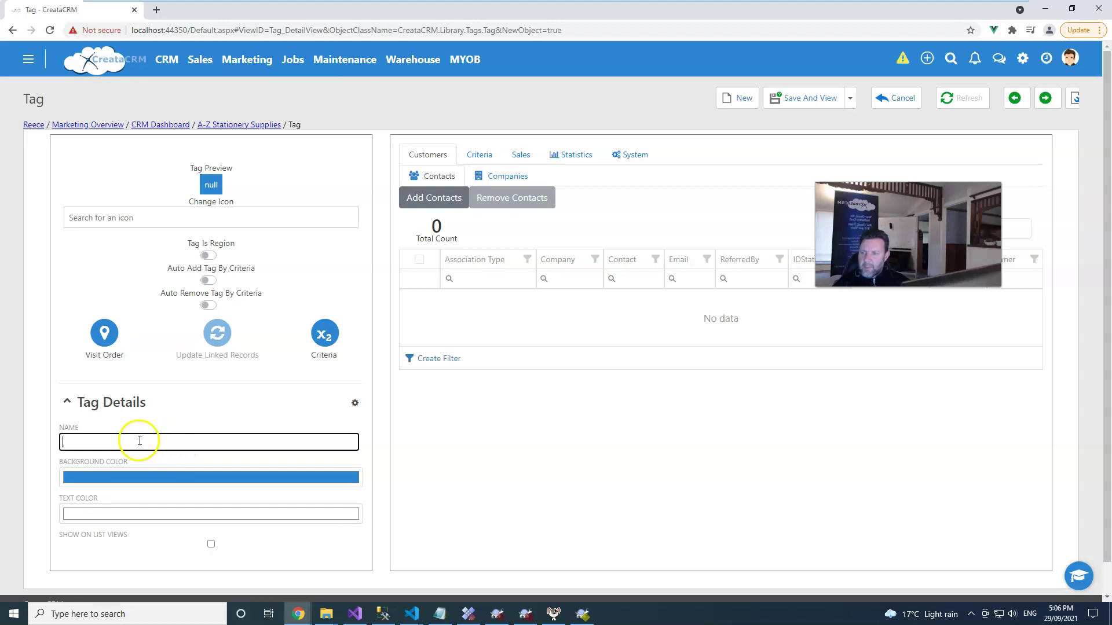
{"action": "type", "text": "Cooler"}
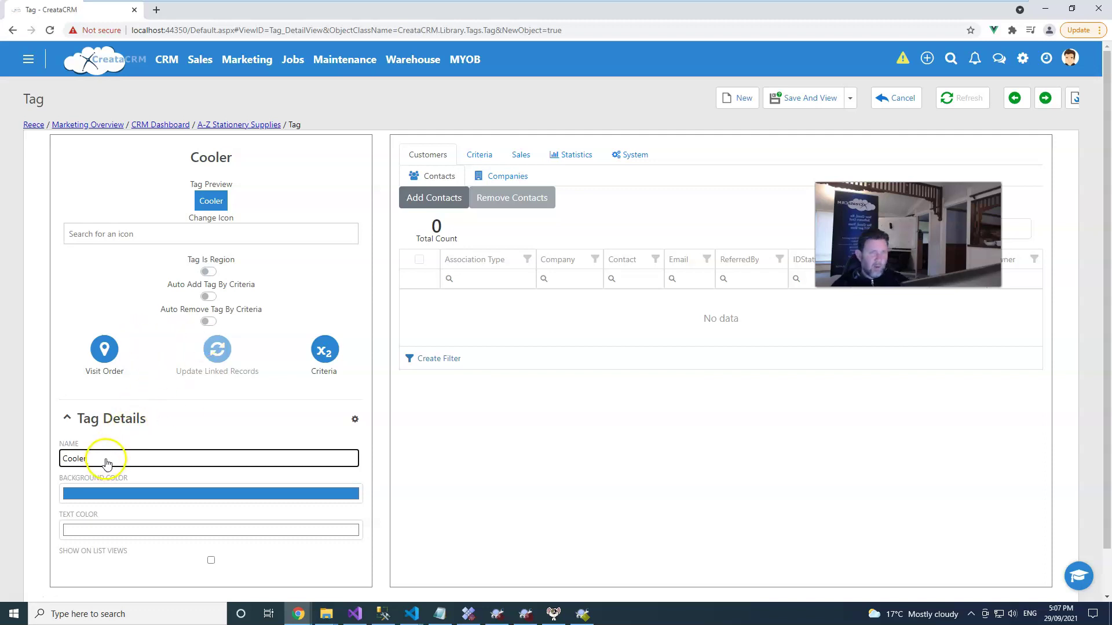
{"action": "key", "text": "BackSpace"}
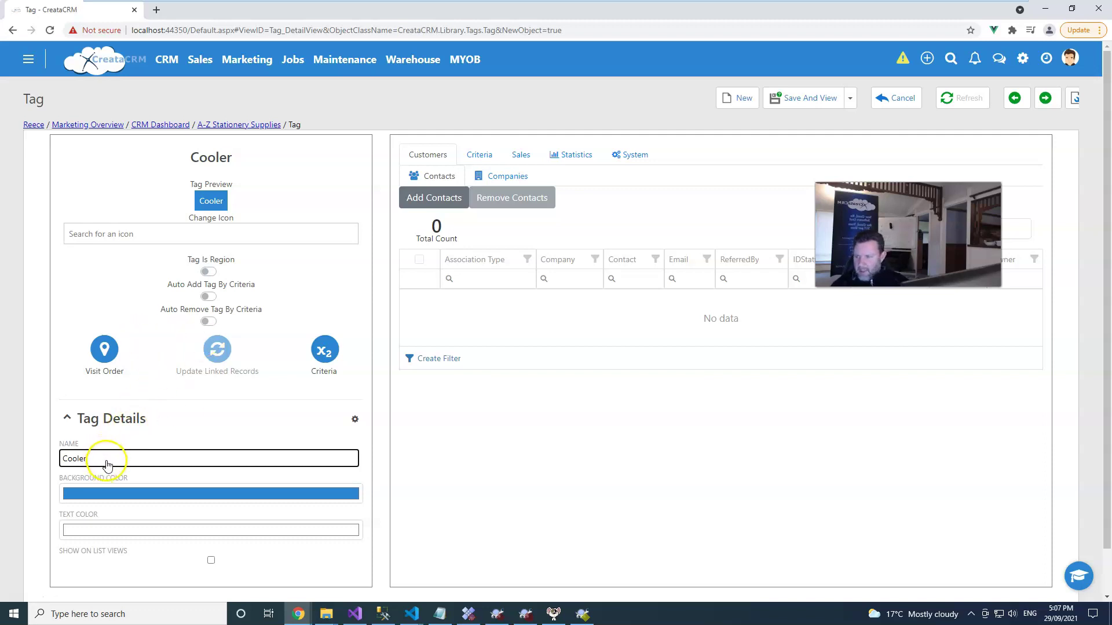
{"action": "type", "text": "rs"}
Step: Set the Coolers tag's background colour to purple (#A62DD2) and enable showing it on list views
{"action": "scroll", "coordinate": [132, 426], "scroll_direction": "down", "scroll_amount": 1}
{"action": "left_click", "coordinate": [163, 445]}
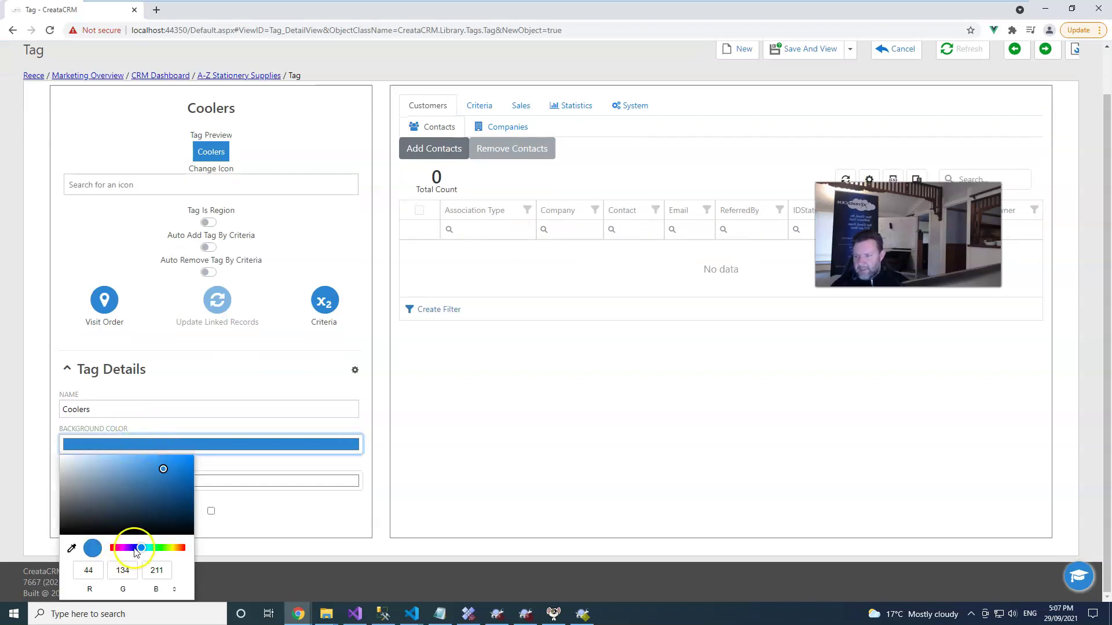
{"action": "left_click_drag", "start_coordinate": [128, 550], "coordinate": [129, 548]}
{"action": "left_click", "coordinate": [256, 394]}
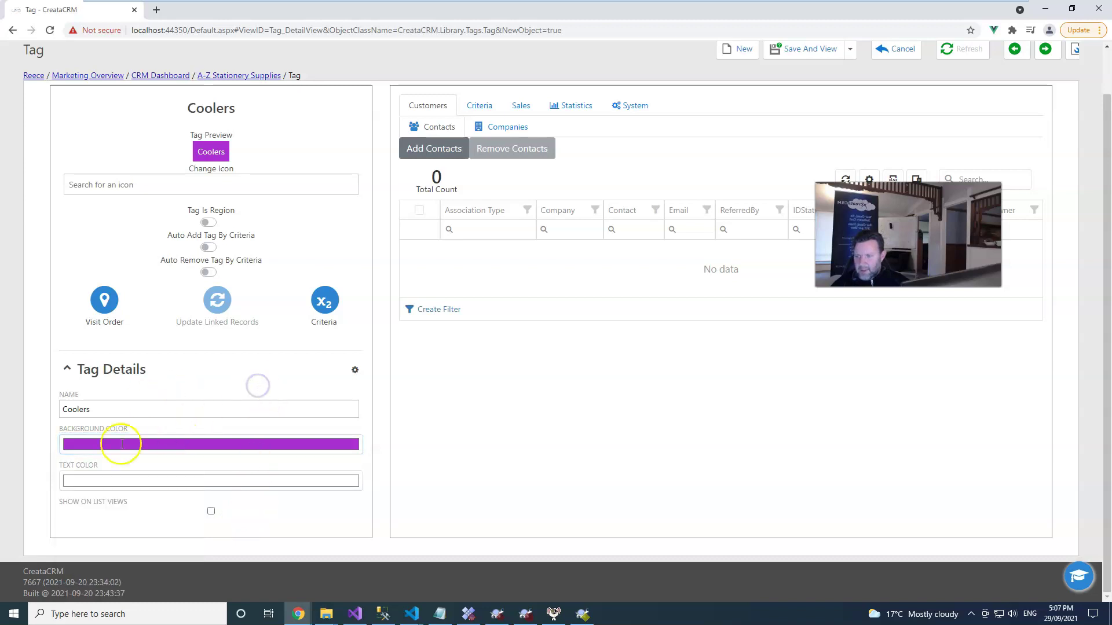
{"action": "left_click", "coordinate": [210, 510]}
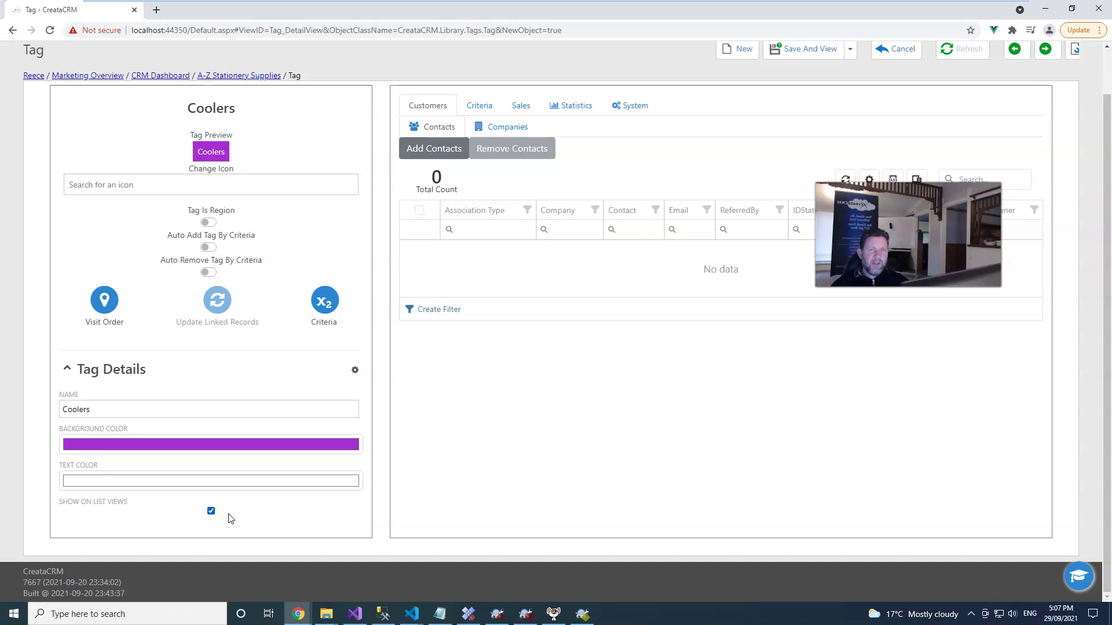
Step: Assign the glass icon to the Coolers tag and save the tag, opening its saved view
{"action": "scroll", "coordinate": [243, 255], "scroll_direction": "up", "scroll_amount": 2}
{"action": "left_click", "coordinate": [215, 236]}
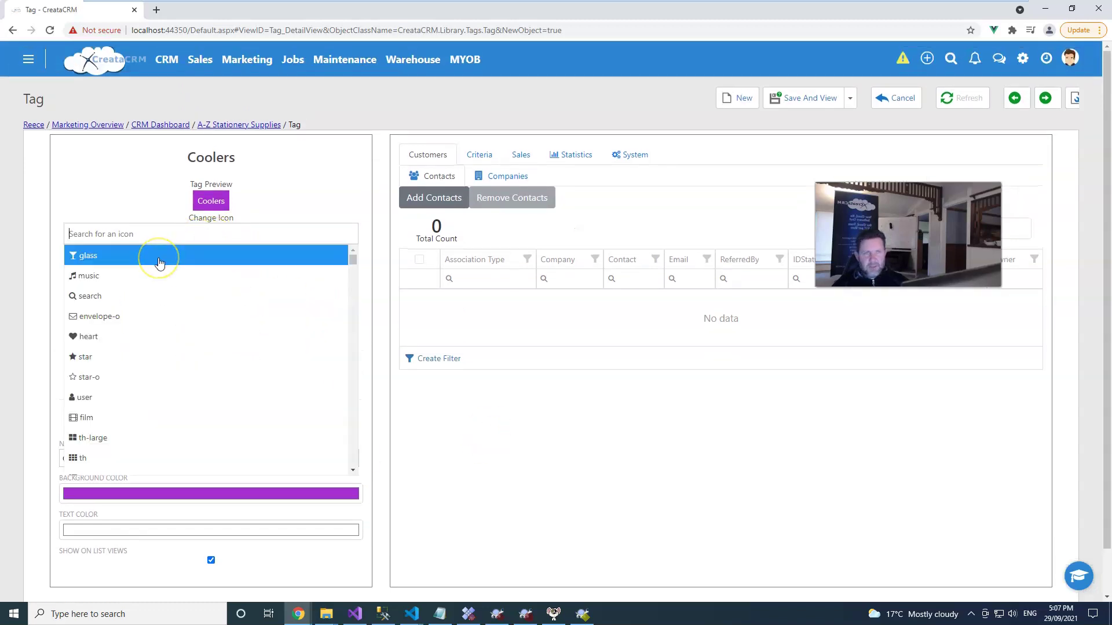
{"action": "left_click", "coordinate": [160, 257]}
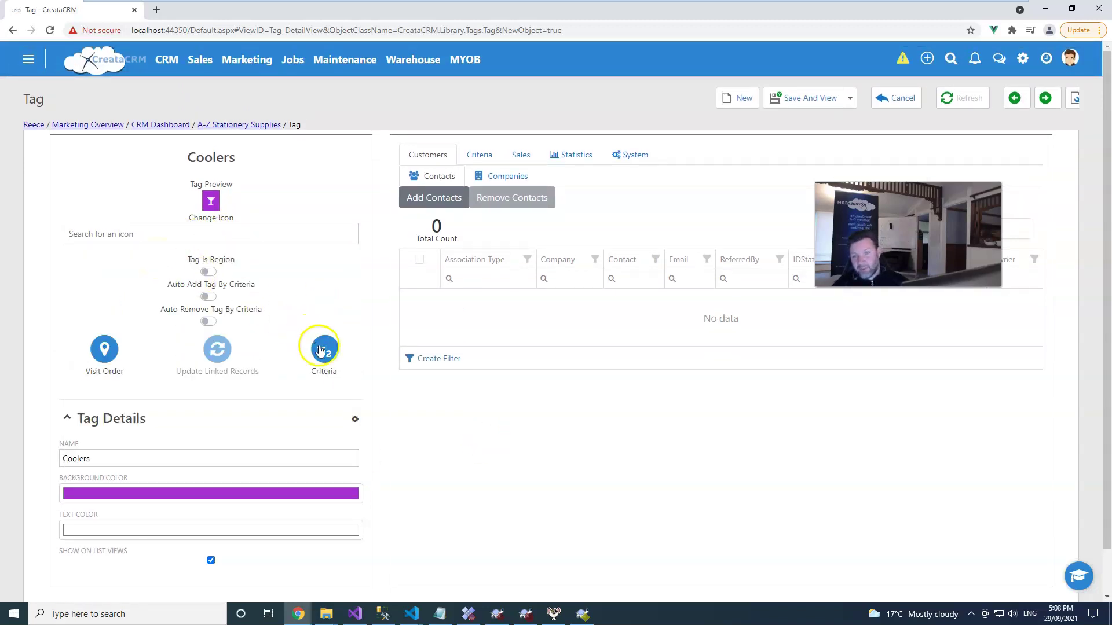
{"action": "left_click", "coordinate": [825, 99]}
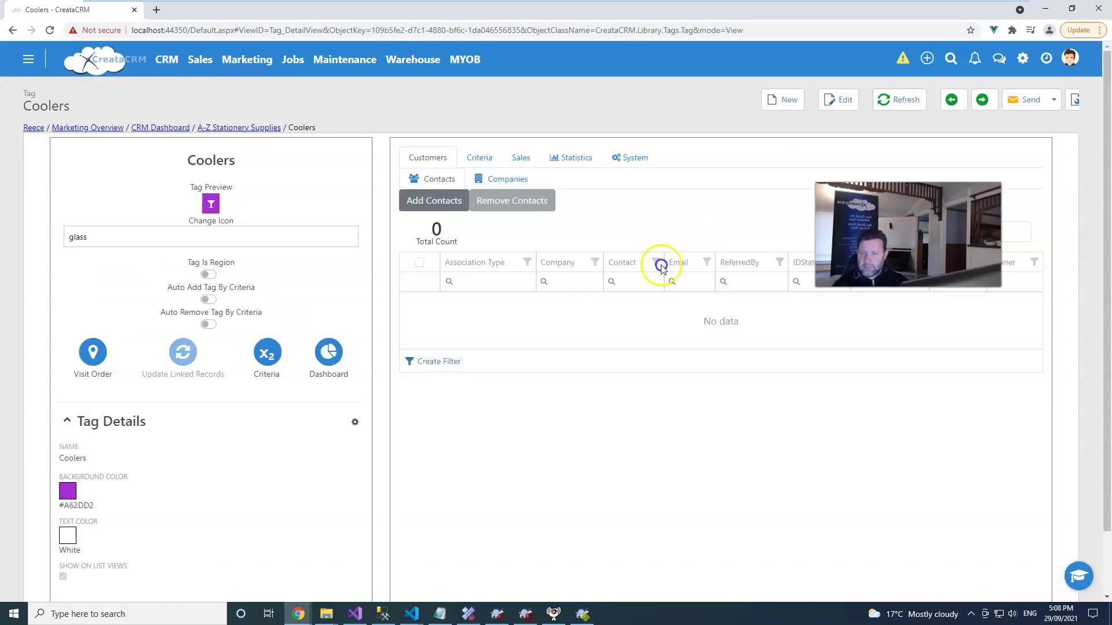
{"action": "left_click", "coordinate": [548, 250]}
Step: Start a new criteria for the Coolers tag with the criteria type Buyer Behaviour
{"action": "left_click", "coordinate": [476, 157]}
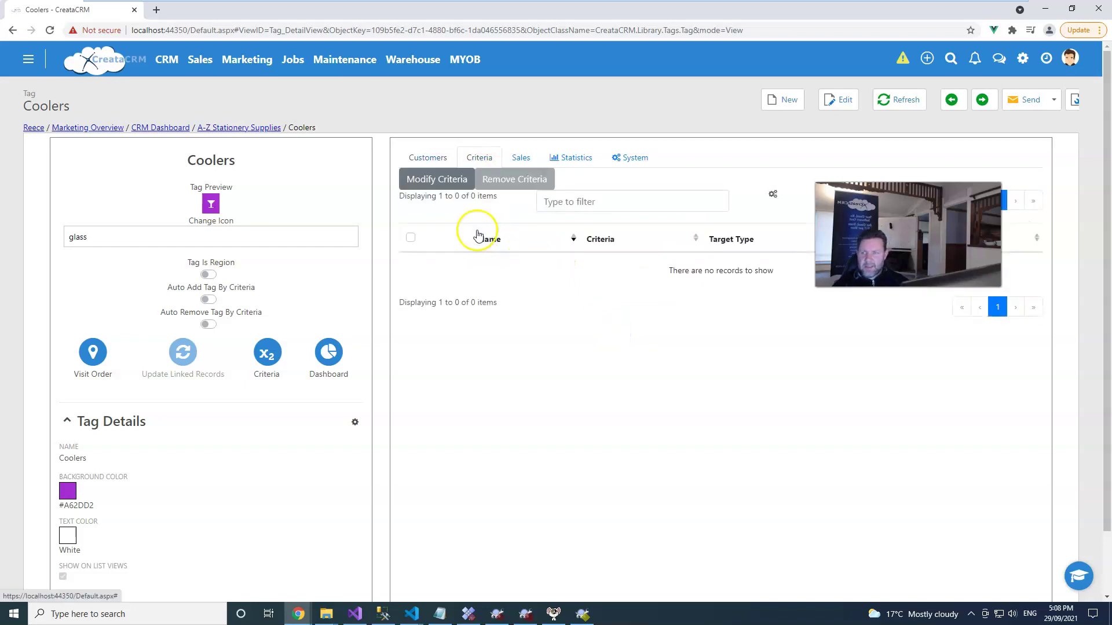
{"action": "left_click", "coordinate": [452, 190]}
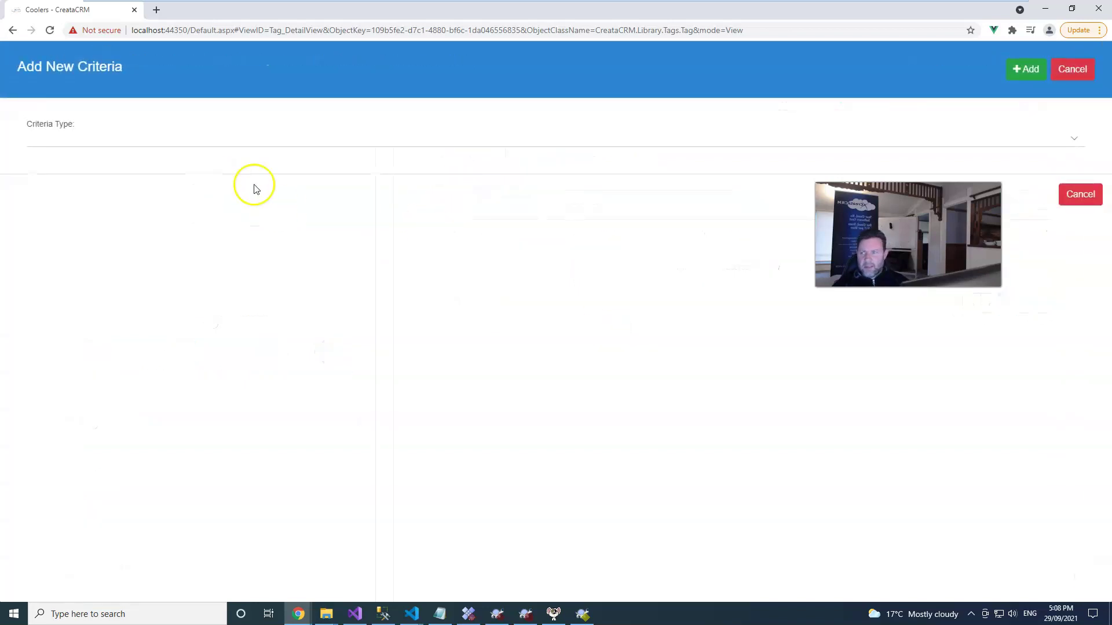
{"action": "left_click", "coordinate": [229, 140]}
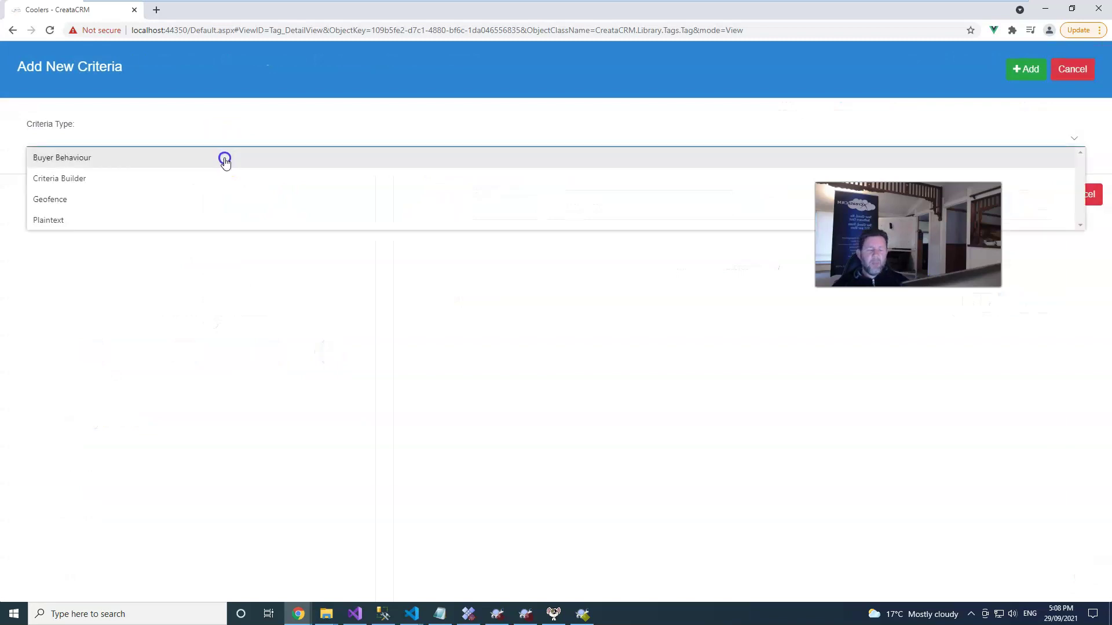
{"action": "left_click", "coordinate": [224, 160]}
Step: Choose Cooler Filter Large, Cooler Large - 1 Month Rent and Cooler Medium as the bought items and add the criteria
{"action": "left_click", "coordinate": [234, 213]}
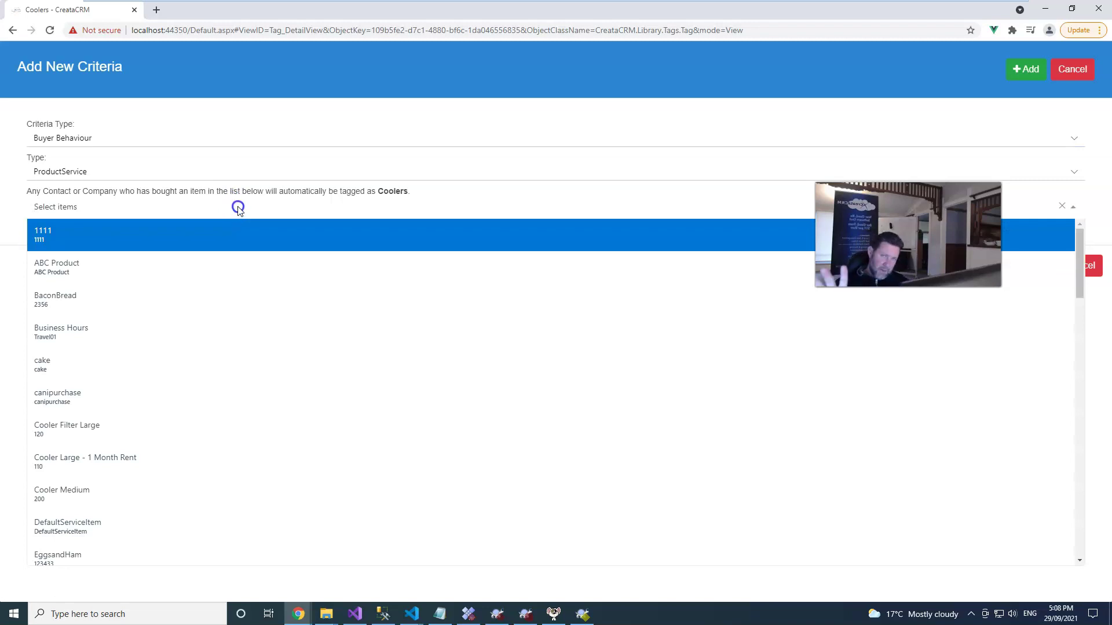
{"action": "type", "text": "coo"}
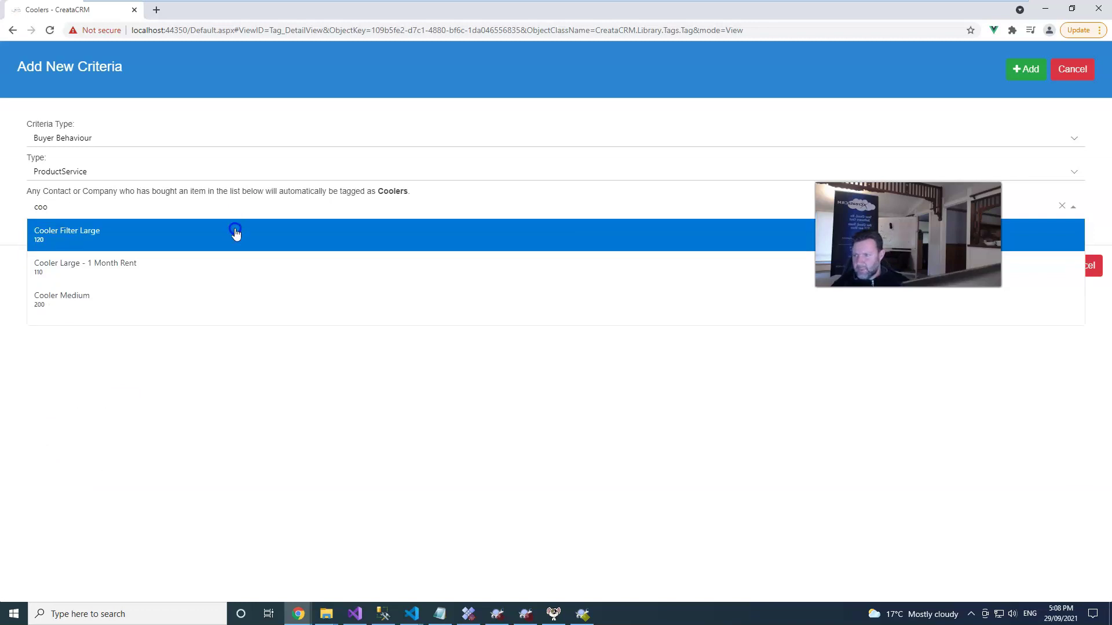
{"action": "left_click", "coordinate": [236, 233]}
{"action": "left_click", "coordinate": [251, 207]}
{"action": "type", "text": "coolr"}
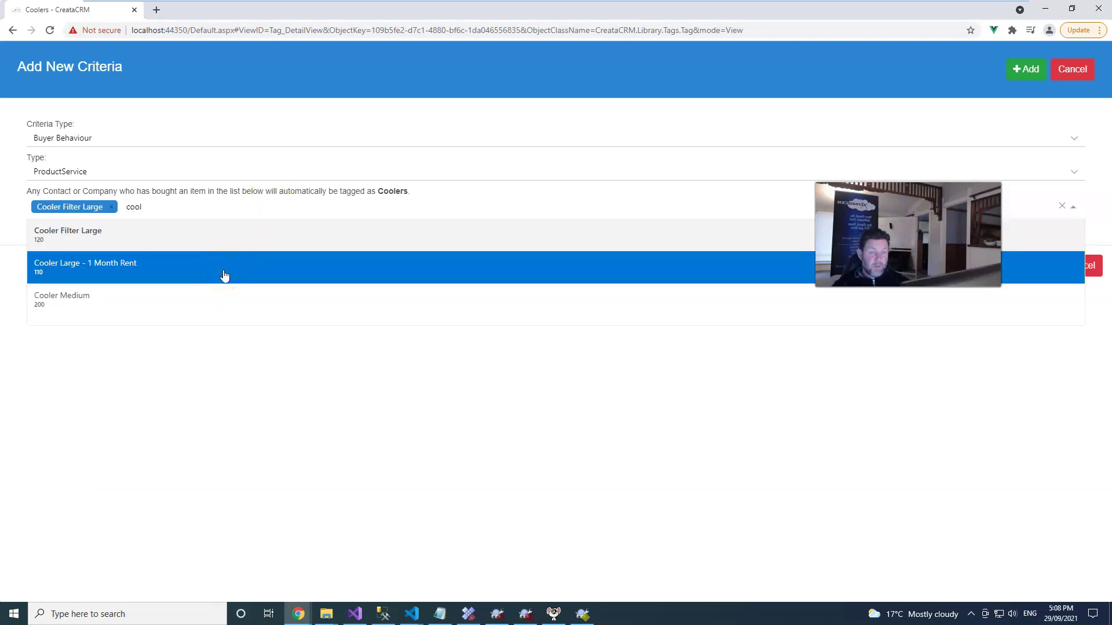
{"action": "left_click", "coordinate": [224, 276]}
{"action": "left_click", "coordinate": [285, 215]}
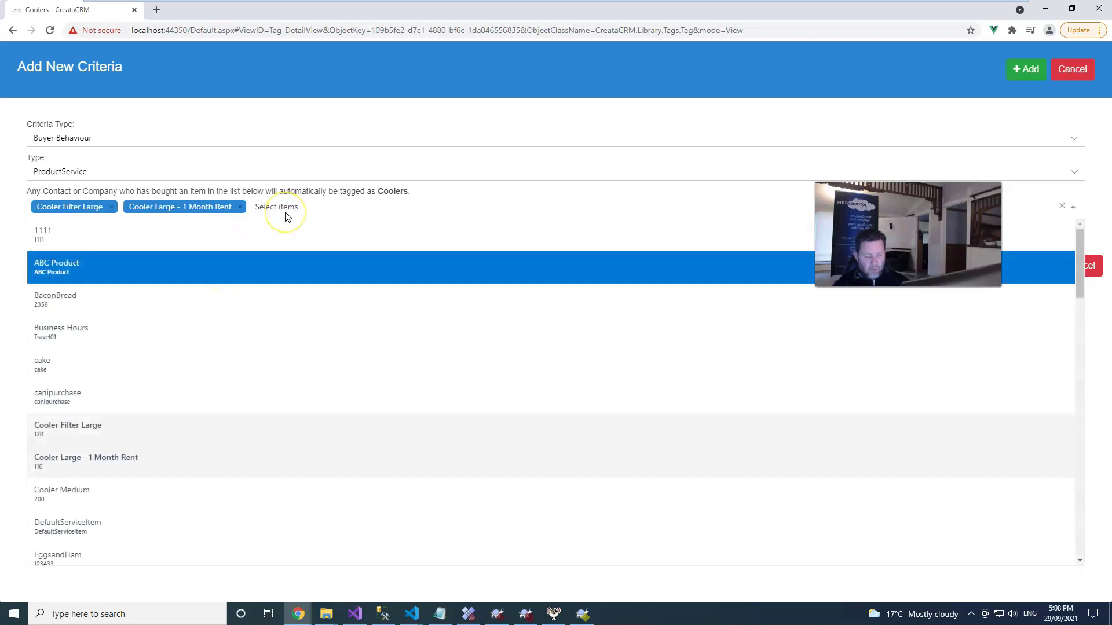
{"action": "type", "text": "cool"}
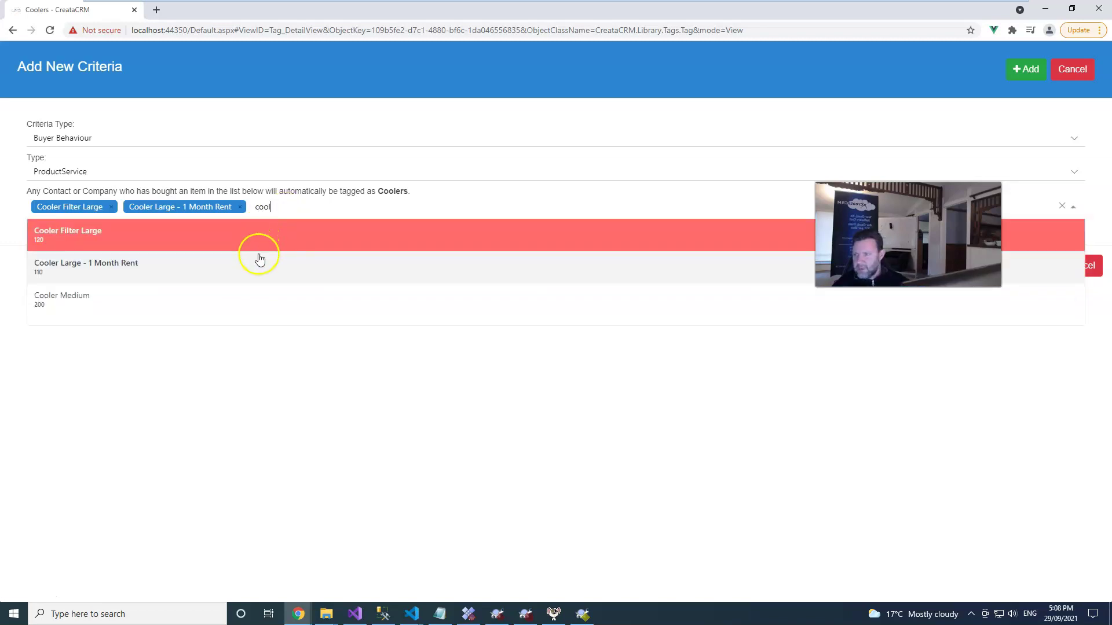
{"action": "left_click", "coordinate": [265, 305]}
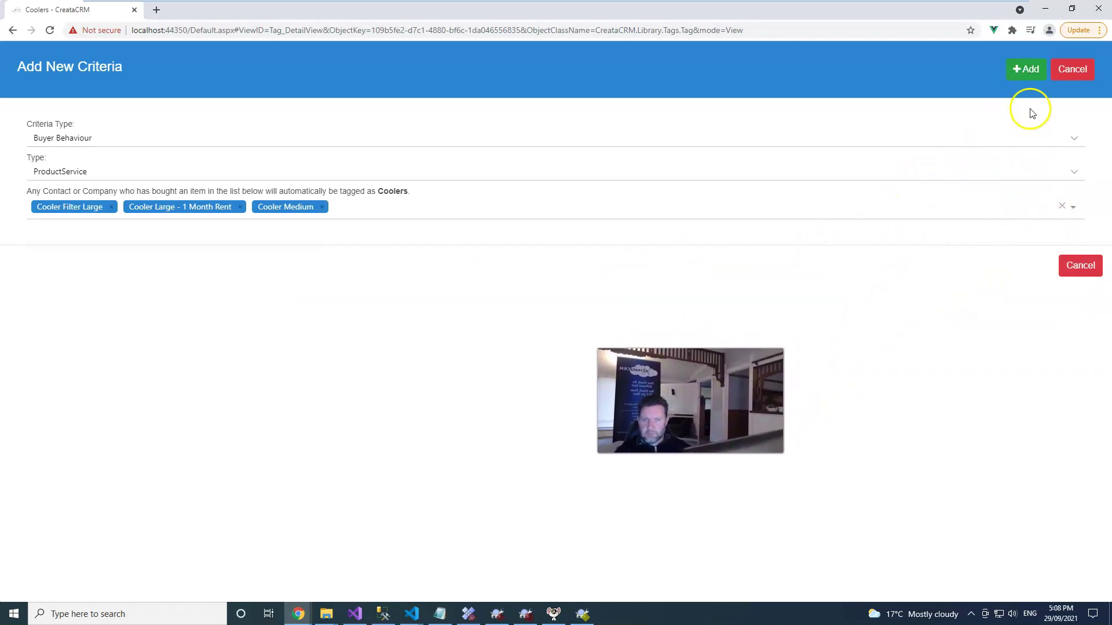
{"action": "left_click", "coordinate": [1023, 72]}
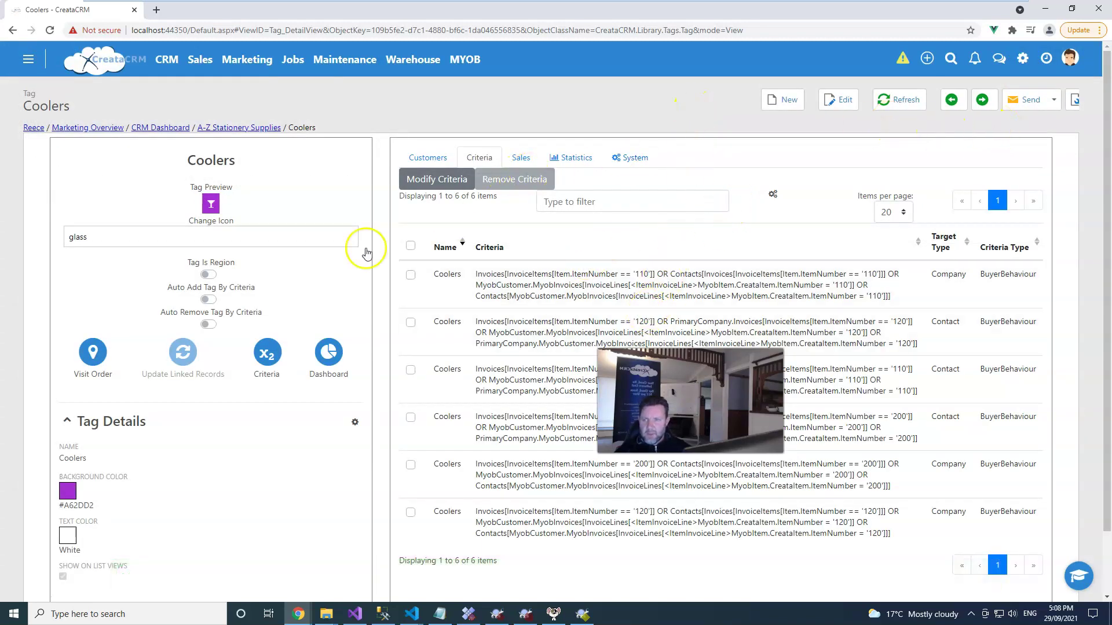
Step: Enable automatic adding and removing of the Coolers tag by criteria, and run its tag workflow
{"action": "left_click", "coordinate": [206, 299]}
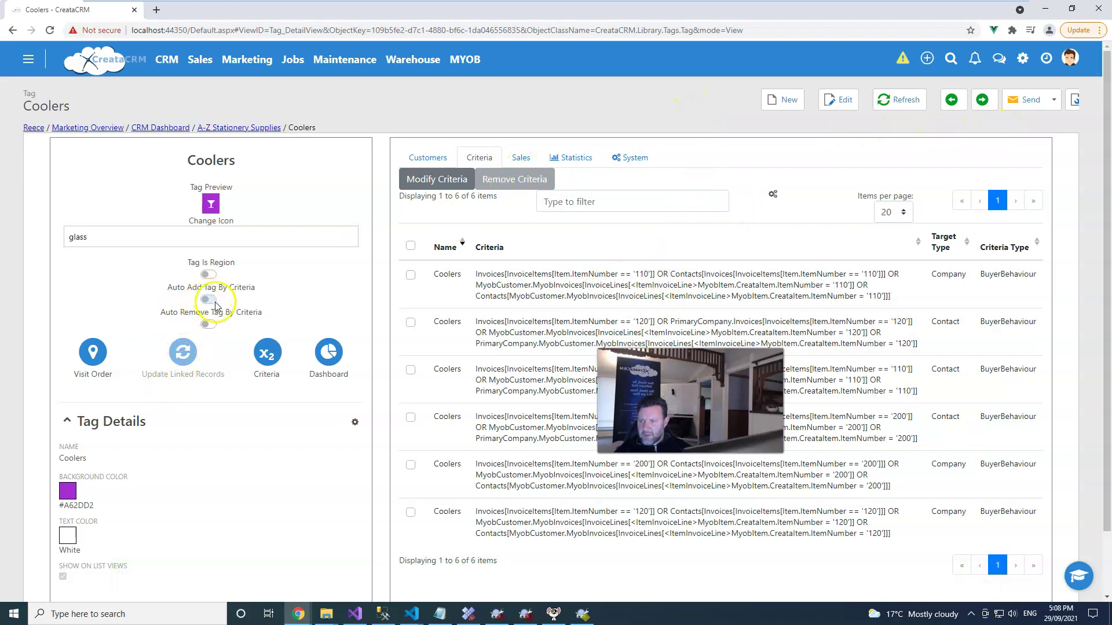
{"action": "left_click", "coordinate": [208, 325]}
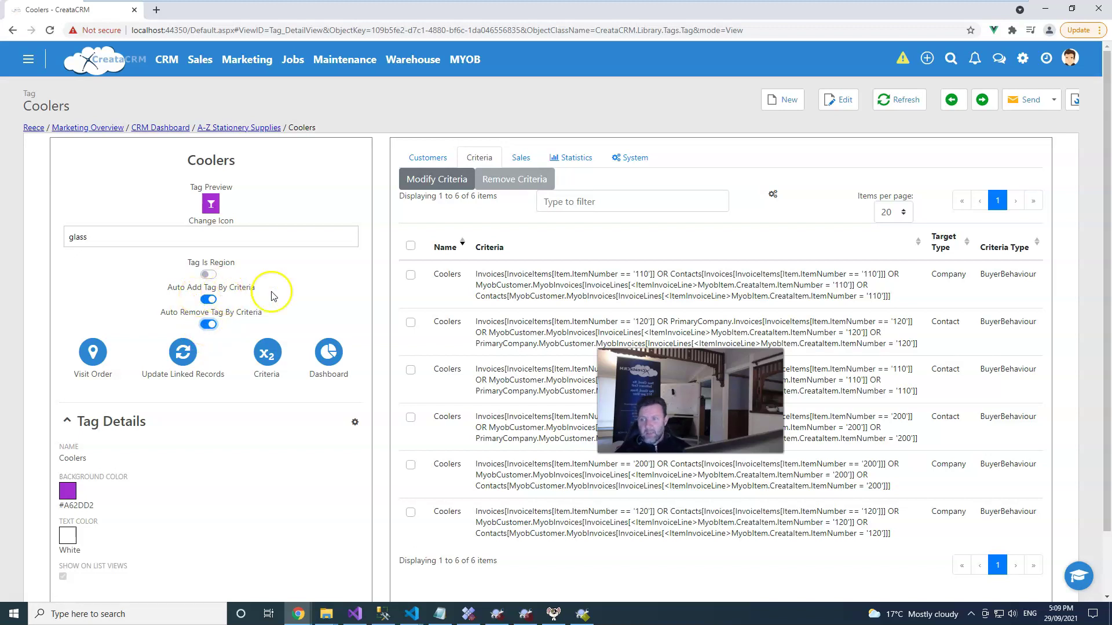
{"action": "left_click_drag", "start_coordinate": [255, 288], "coordinate": [158, 294]}
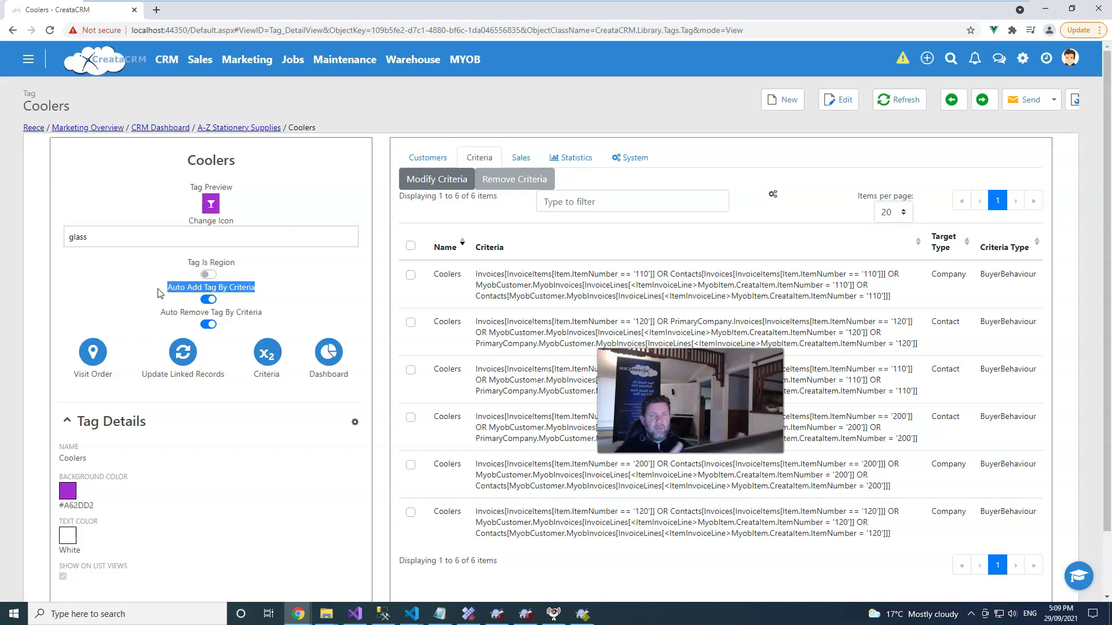
{"action": "left_click", "coordinate": [163, 287]}
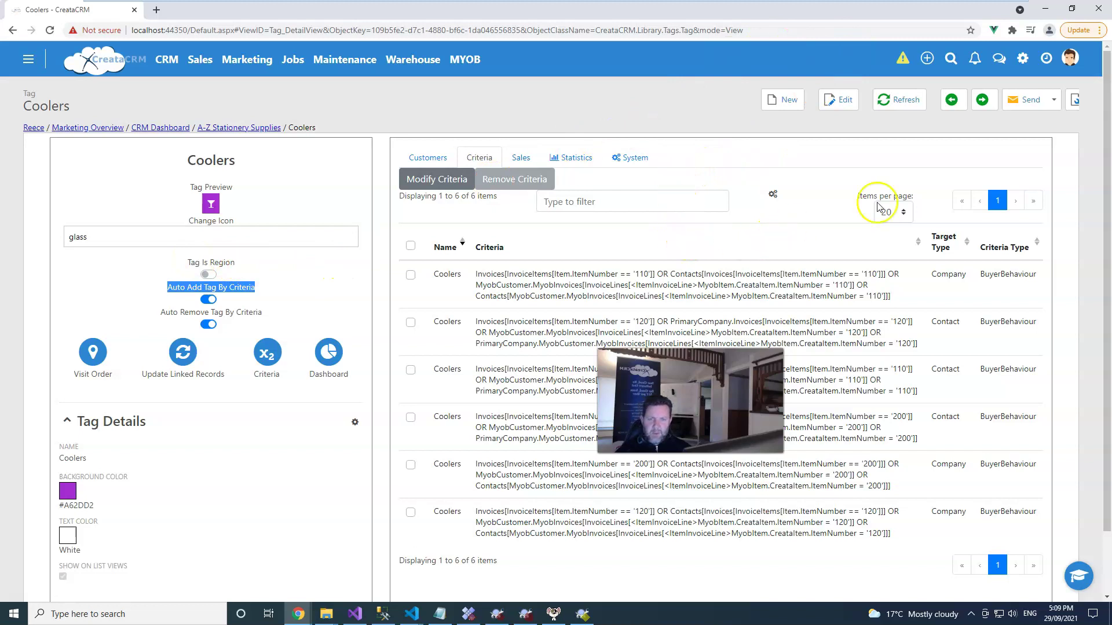
{"action": "left_click", "coordinate": [1076, 103]}
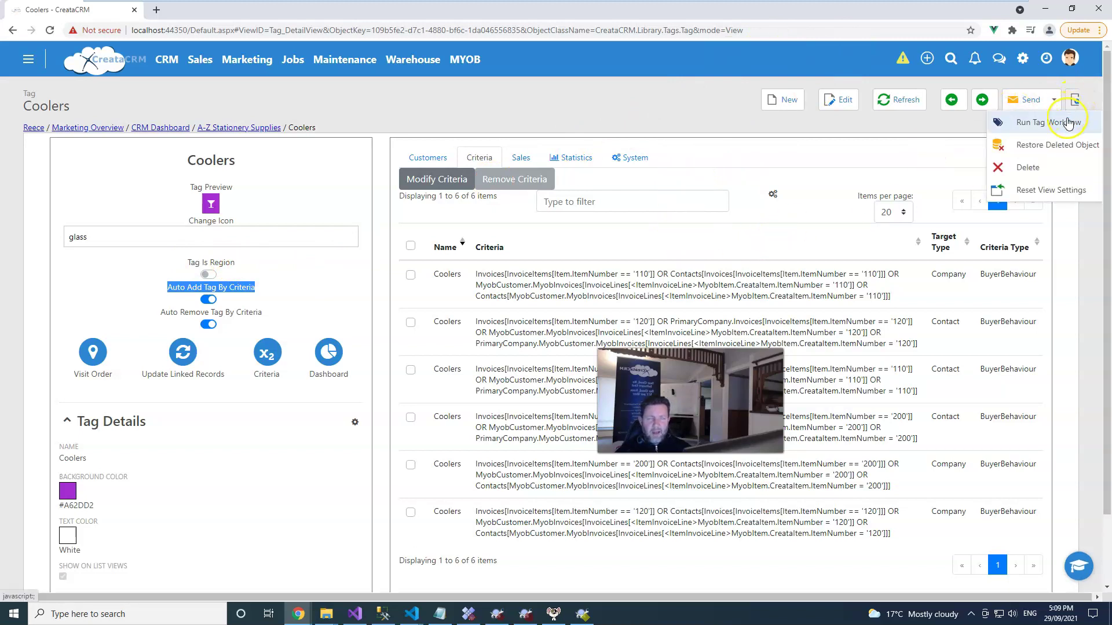
{"action": "left_click", "coordinate": [1048, 125]}
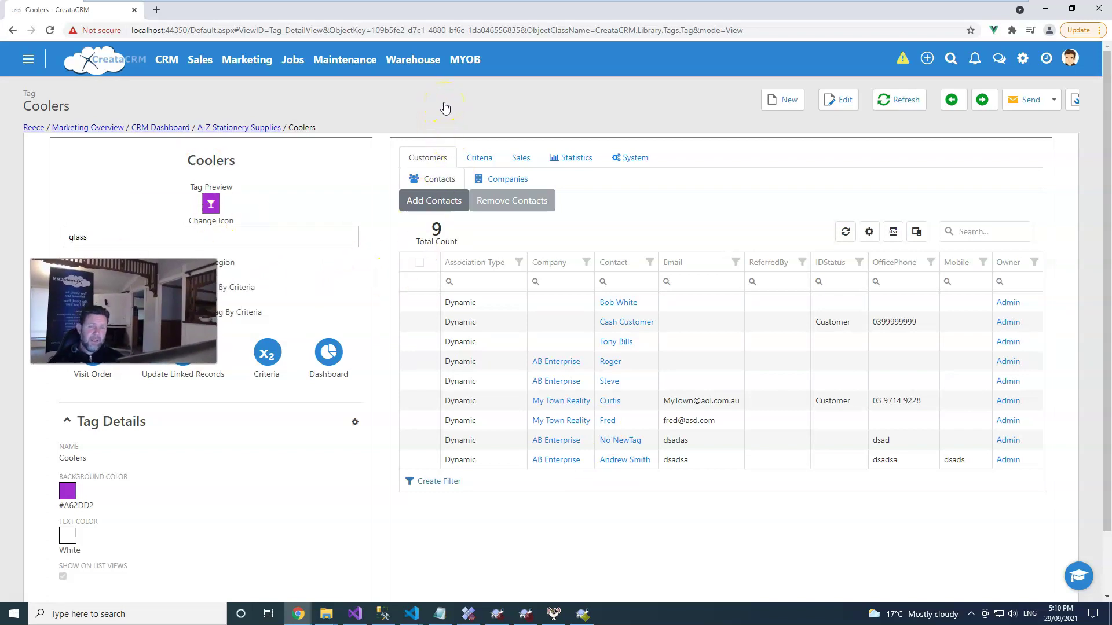
Step: Open the CRM regions overview to examine the region map and its companies
{"action": "left_click", "coordinate": [167, 60]}
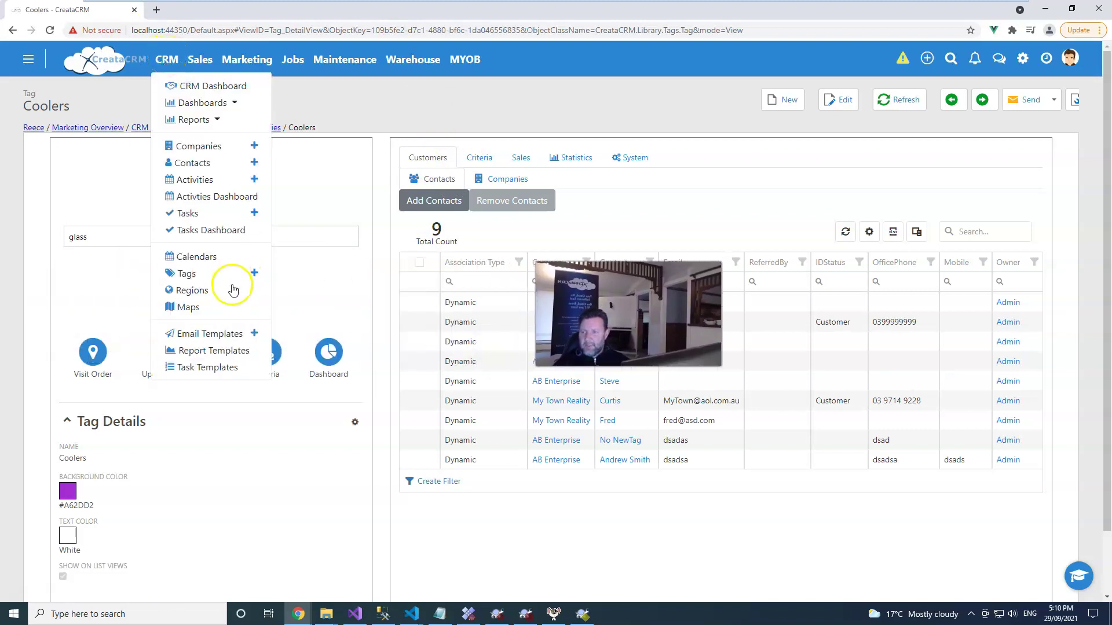
{"action": "left_click", "coordinate": [185, 291]}
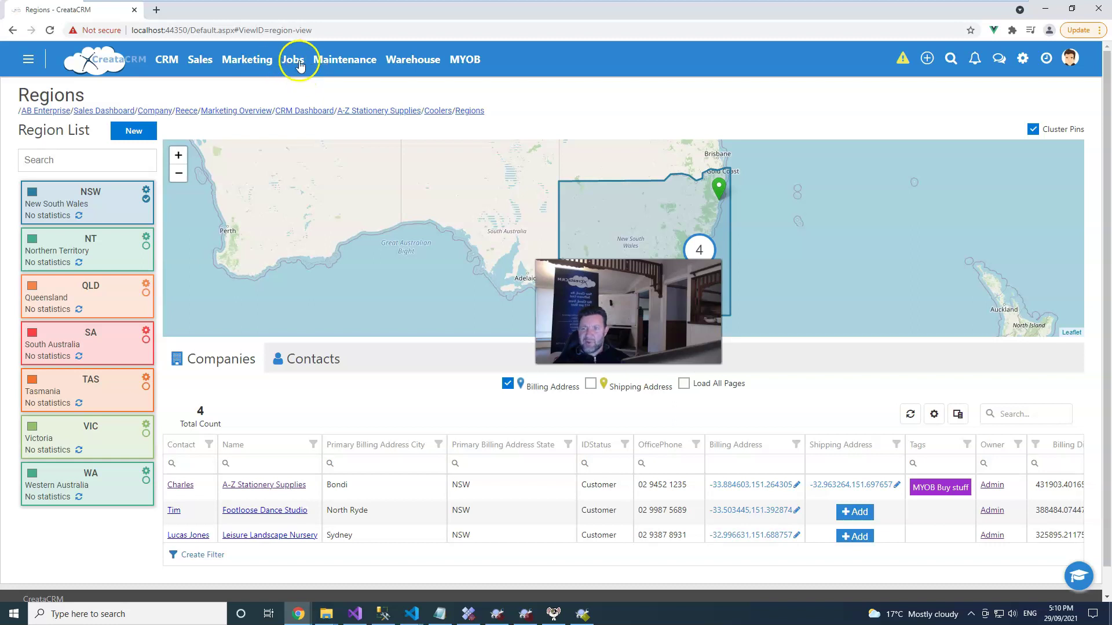
Step: Create a new marketing campaign named Test Campaign and save it, opening its saved view
{"action": "left_click", "coordinate": [258, 61]}
{"action": "left_click", "coordinate": [330, 112]}
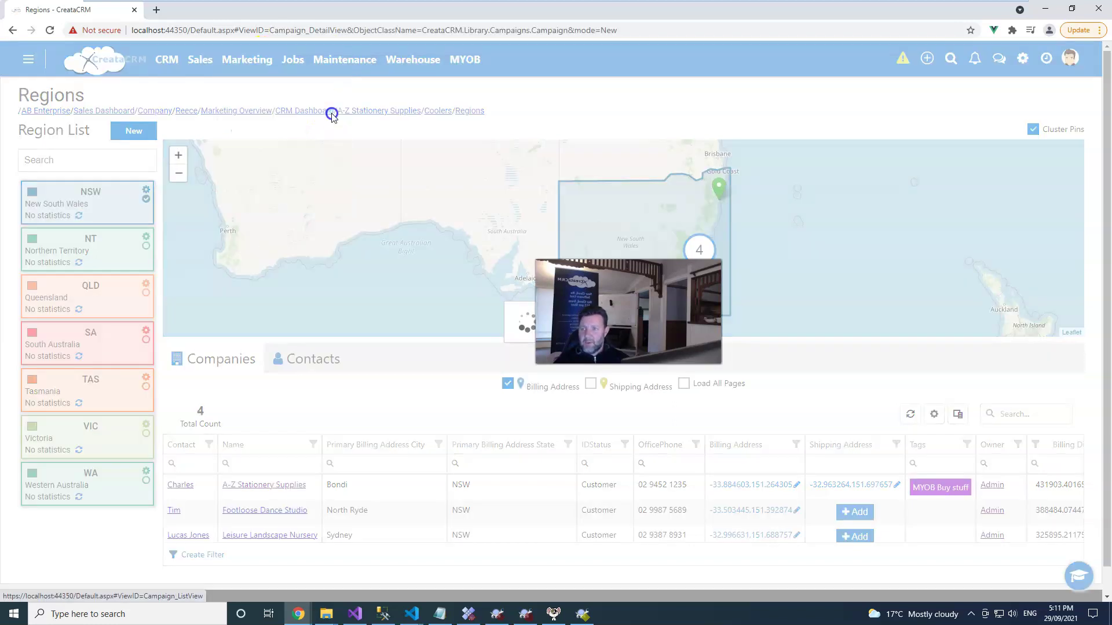
{"action": "left_click", "coordinate": [168, 167]}
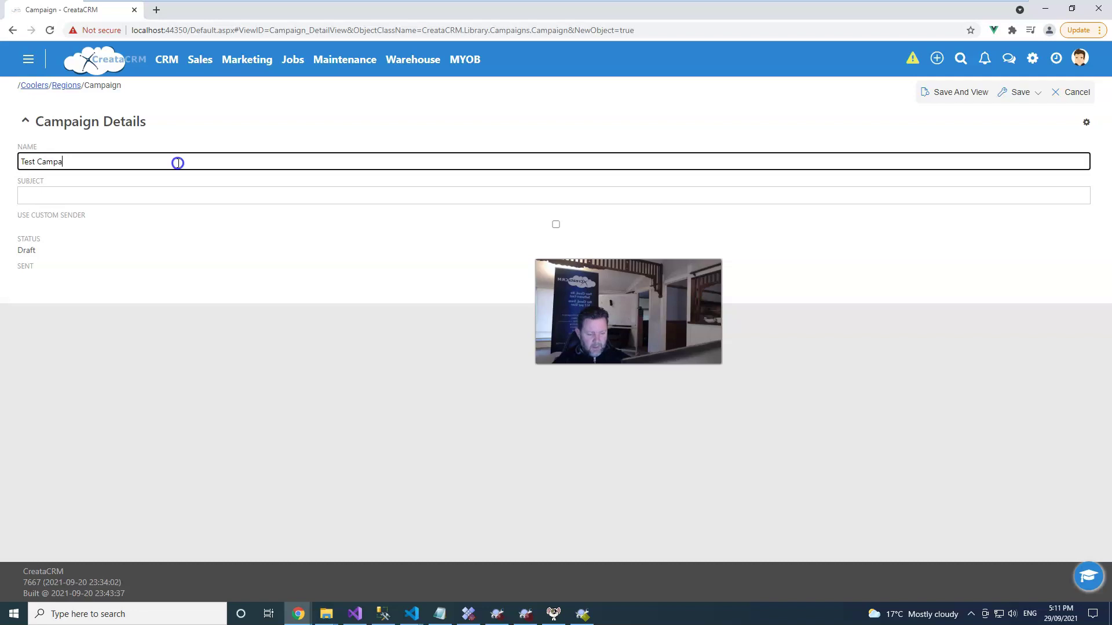
{"action": "type", "text": "Test Campaign"}
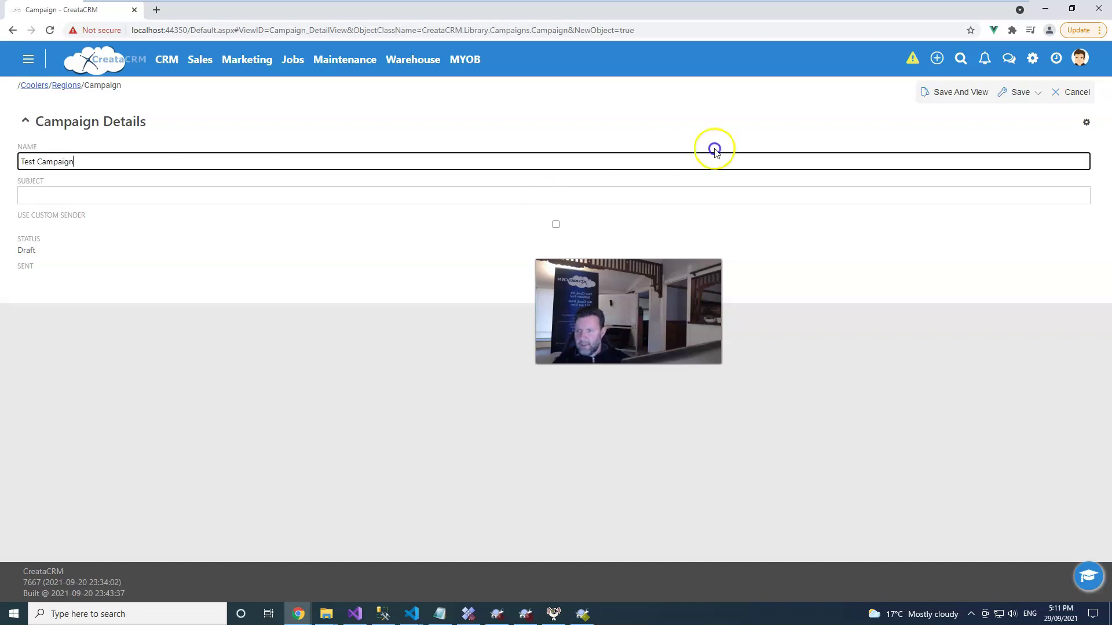
{"action": "left_click", "coordinate": [958, 92]}
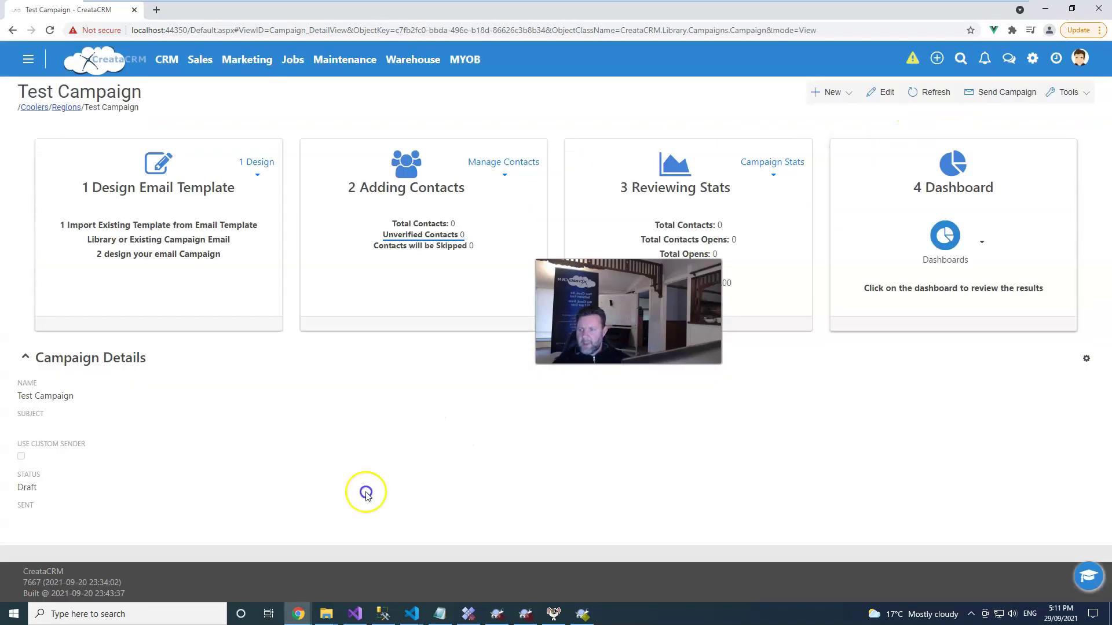
Step: Start adding contacts to the campaign and filter them with a Tag condition set to Coolers
{"action": "left_click", "coordinate": [487, 164]}
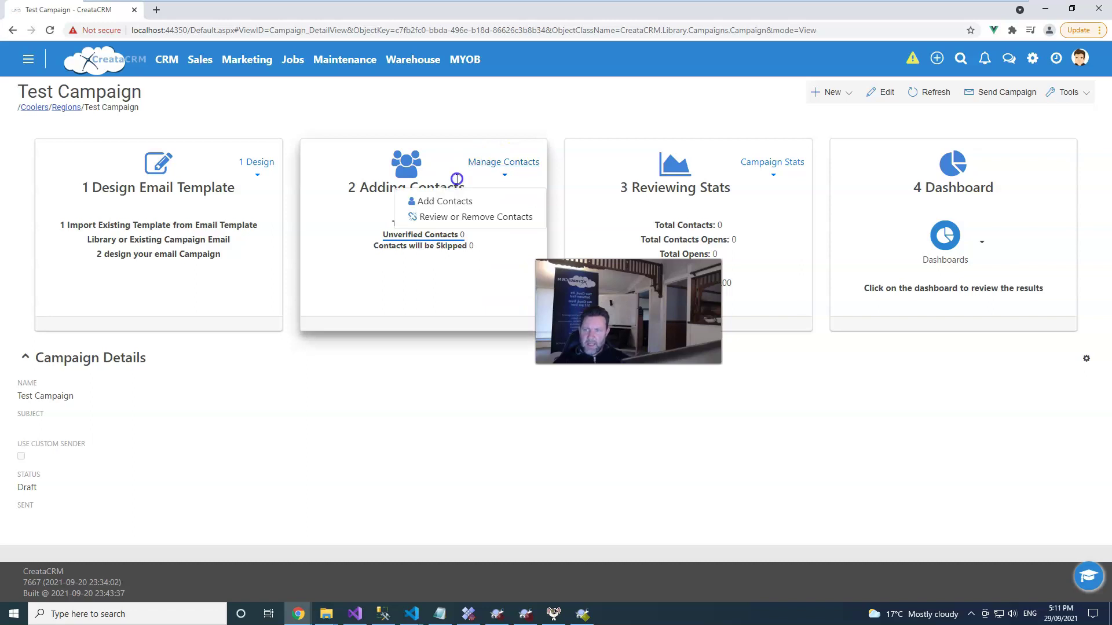
{"action": "left_click", "coordinate": [458, 198]}
{"action": "left_click", "coordinate": [111, 172]}
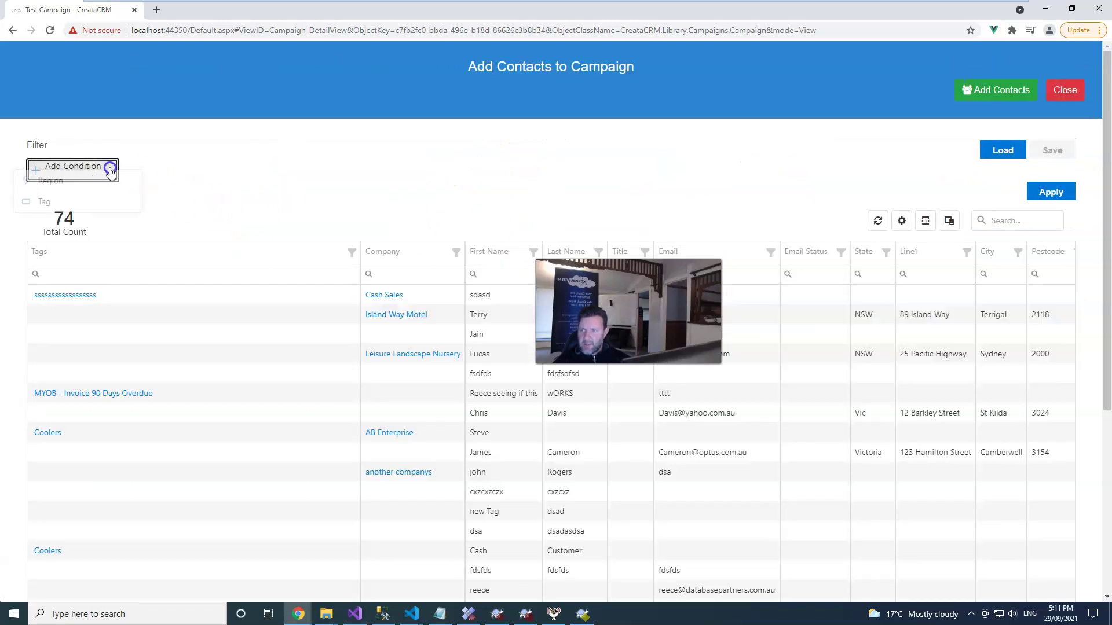
{"action": "left_click", "coordinate": [79, 202]}
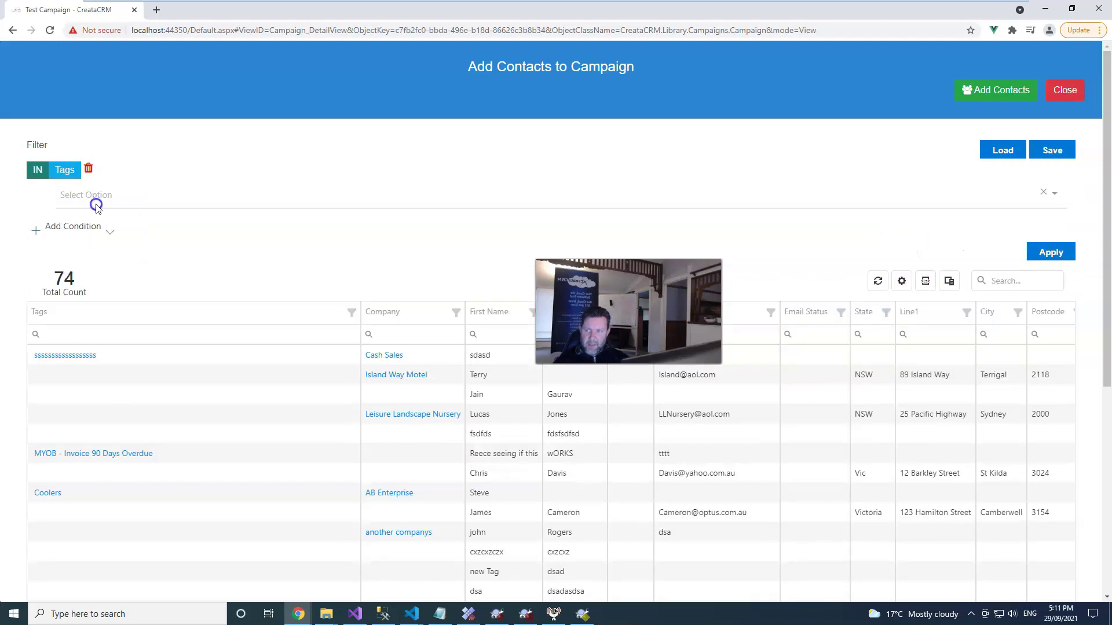
{"action": "left_click", "coordinate": [95, 206]}
{"action": "left_click", "coordinate": [105, 313]}
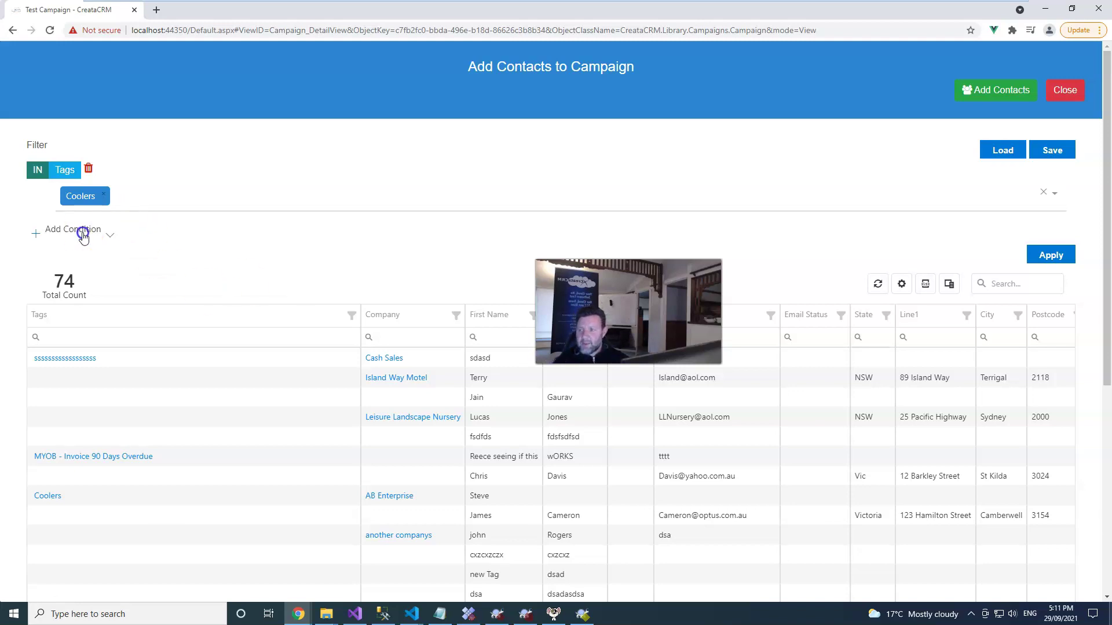
Step: Add a Region condition to the contact filter, combine it with the tag condition using OR, and apply the filter
{"action": "left_click", "coordinate": [109, 235]}
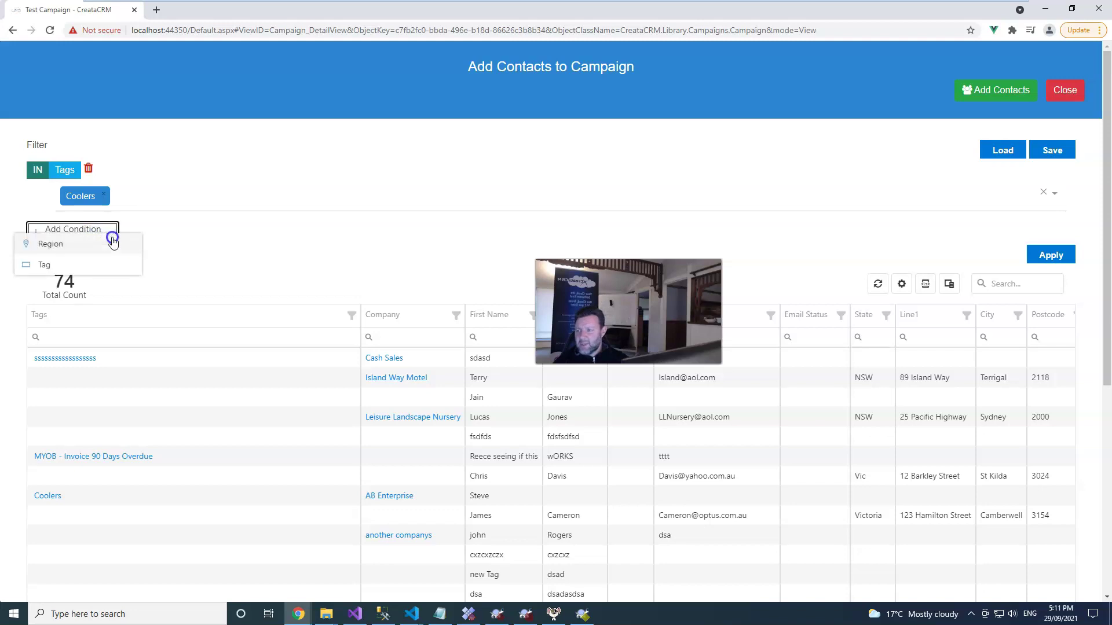
{"action": "left_click", "coordinate": [83, 253]}
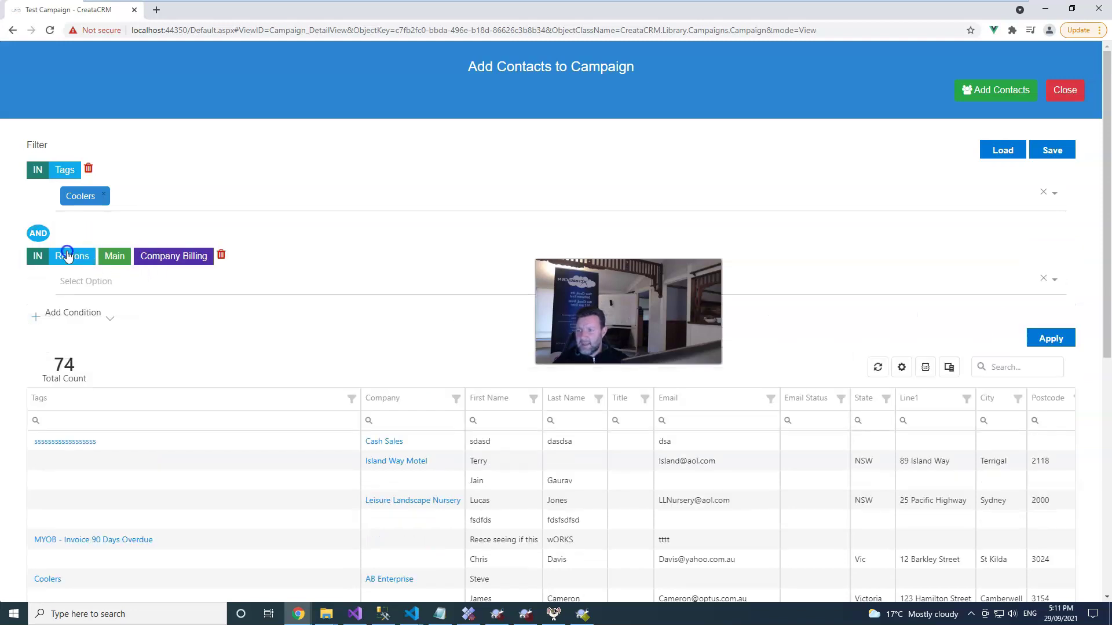
{"action": "left_click", "coordinate": [39, 234]}
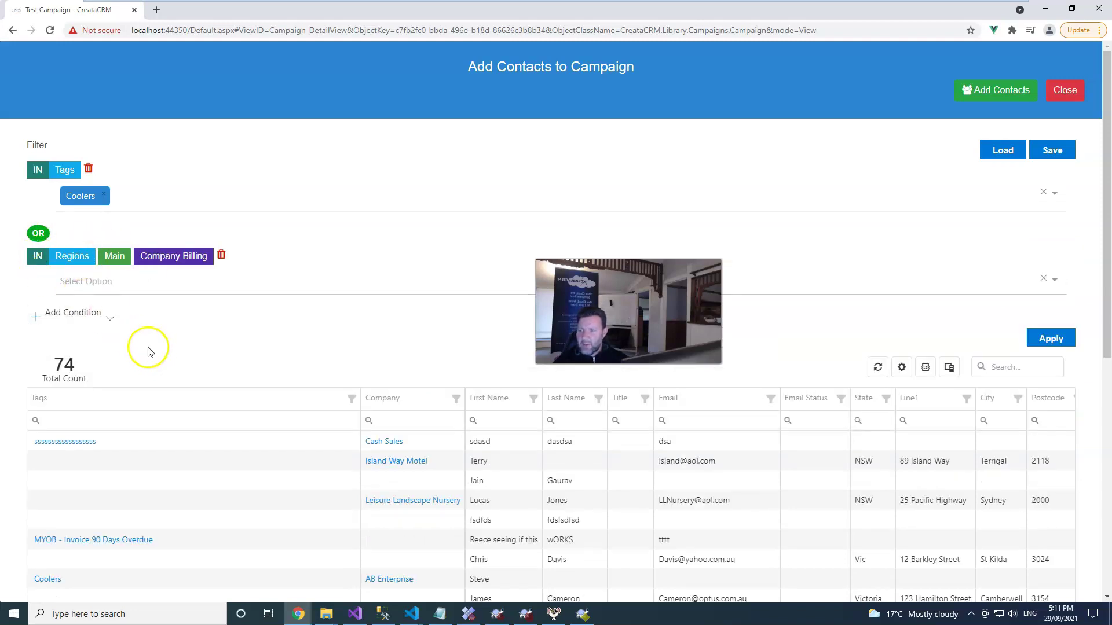
{"action": "left_click", "coordinate": [1051, 339]}
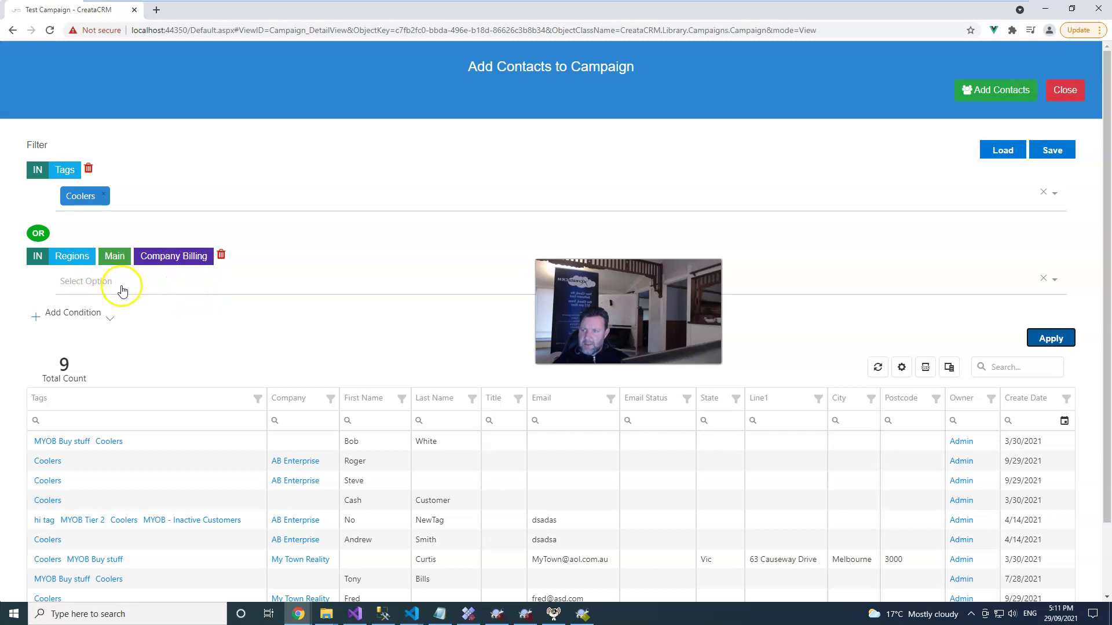
Step: Set the Region condition to NSW and reapply the contact filter
{"action": "left_click", "coordinate": [124, 281]}
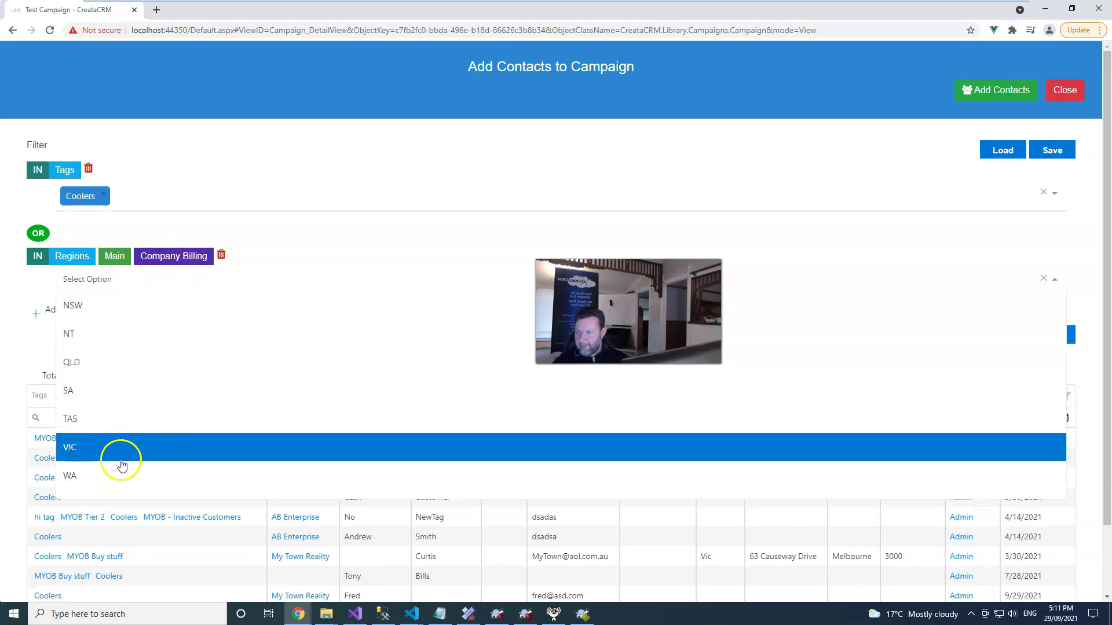
{"action": "left_click", "coordinate": [132, 311]}
{"action": "left_click", "coordinate": [1049, 340]}
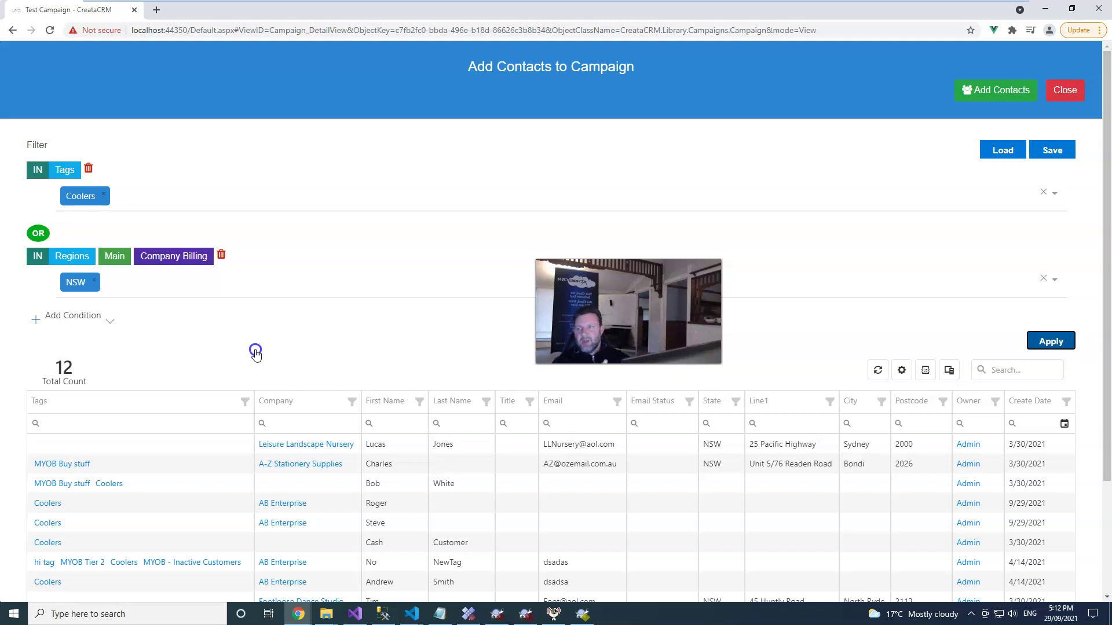
Step: Save the contact filter as NSW - Coolers and load it from the saved filters
{"action": "left_click", "coordinate": [1061, 152]}
{"action": "left_click", "coordinate": [430, 226]}
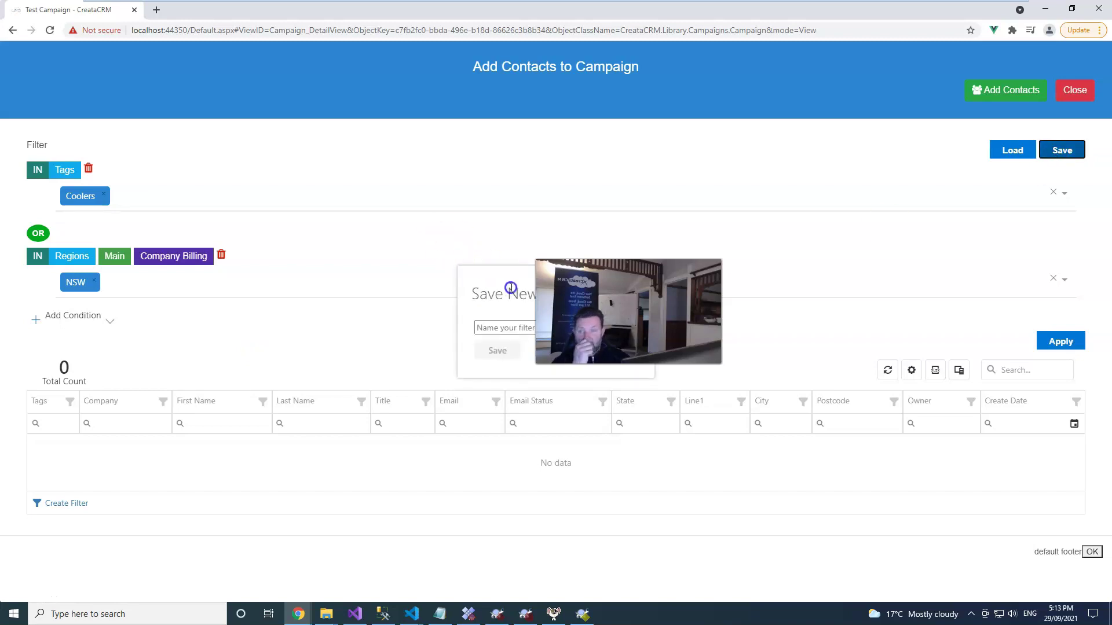
{"action": "left_click", "coordinate": [487, 331]}
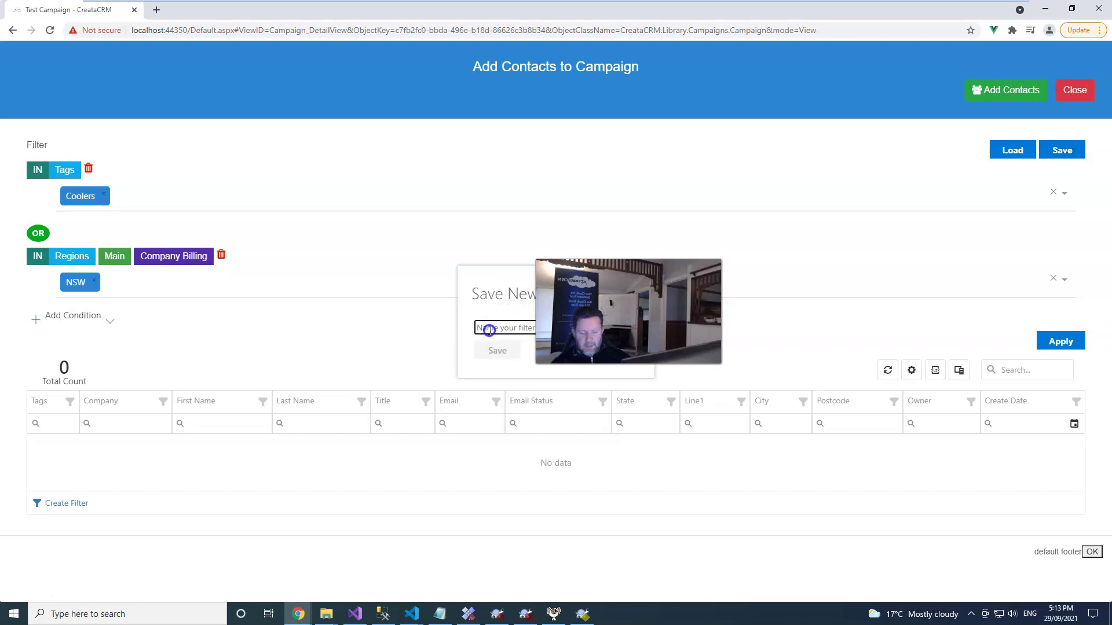
{"action": "type", "text": "NSW - Coolers"}
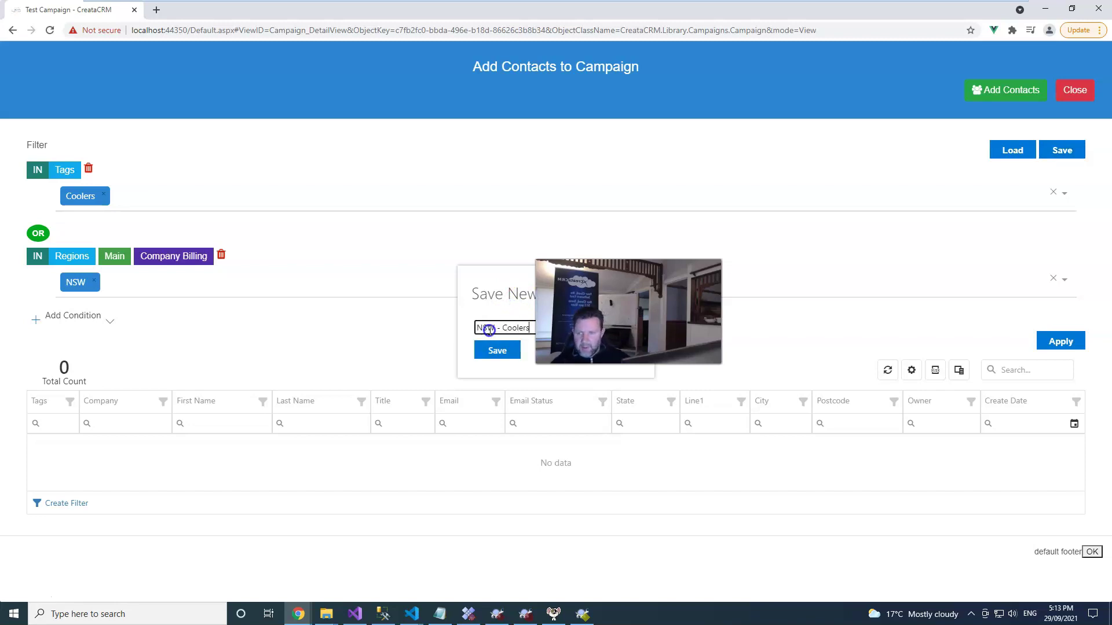
{"action": "left_click", "coordinate": [494, 351]}
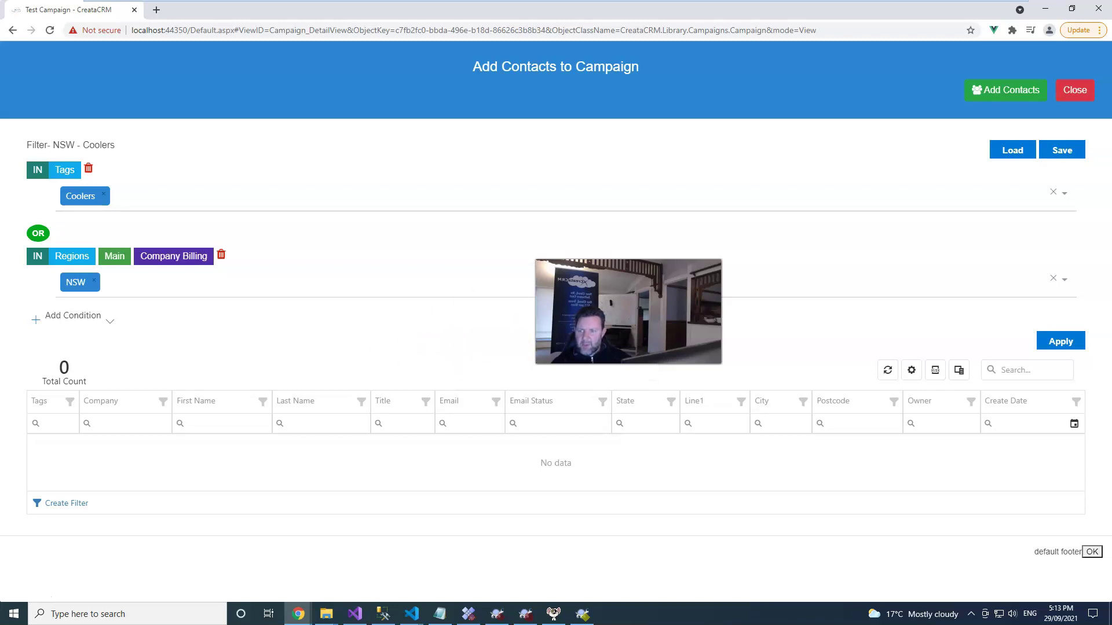
{"action": "left_click", "coordinate": [1009, 150]}
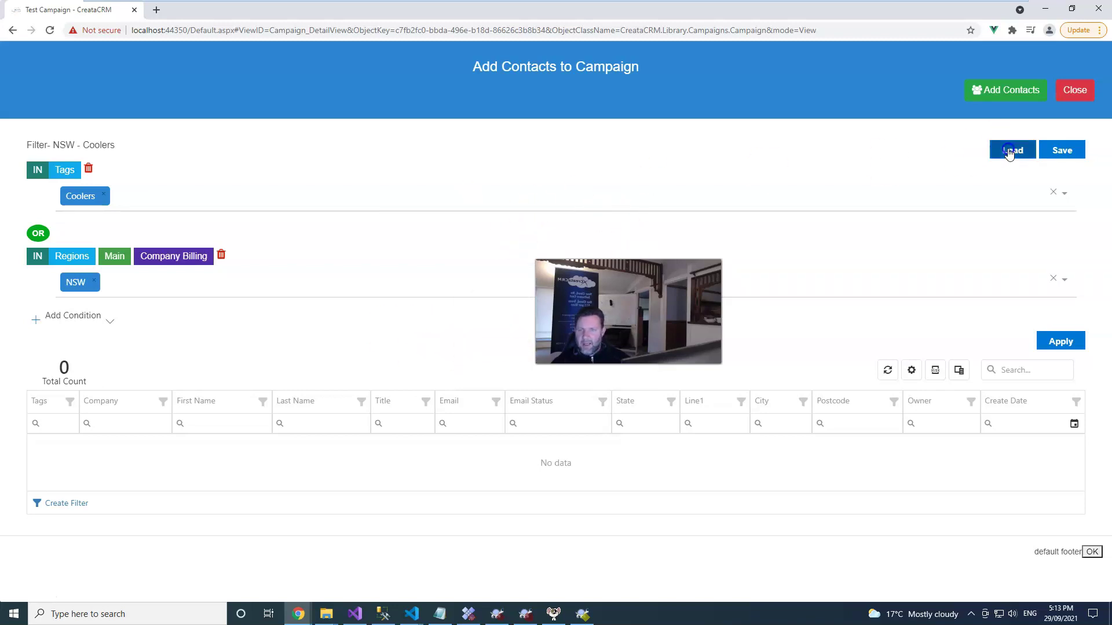
{"action": "left_click", "coordinate": [507, 357]}
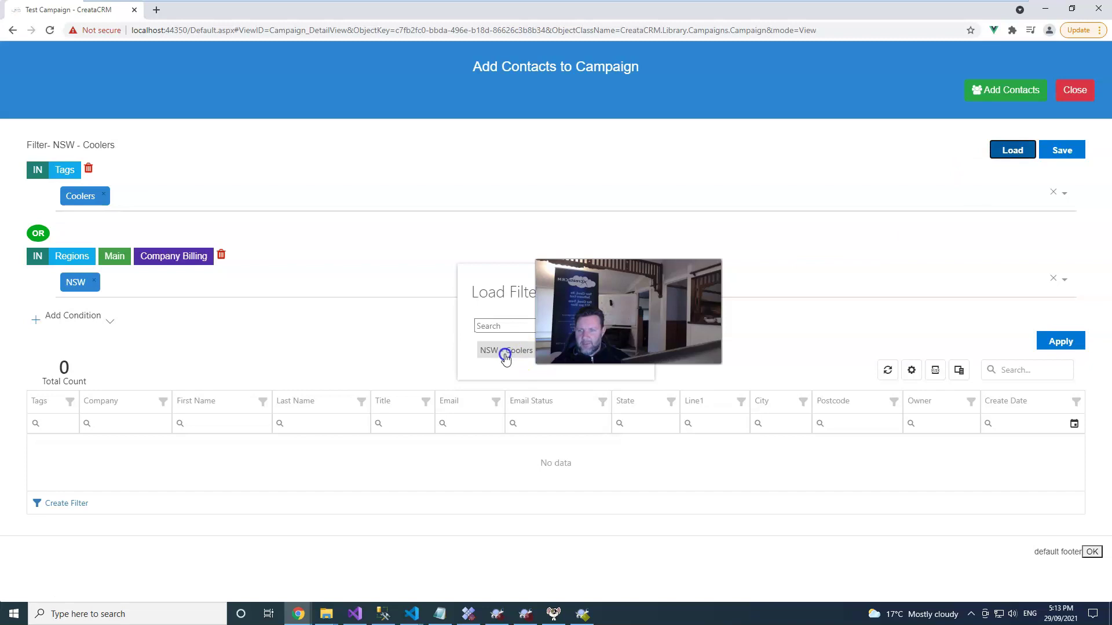